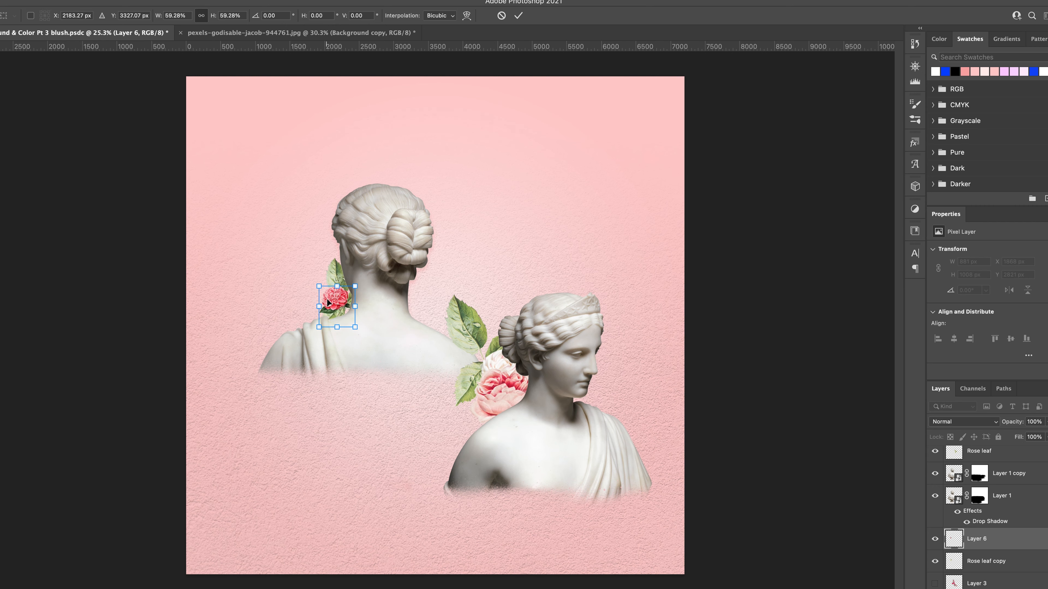
- Apply the small pink rose's 59.28% scaling, nudge it against the back-view statue's neck and save the document
{"action": "key", "text": "Return"}
{"action": "left_click_drag", "start_coordinate": [341, 299], "coordinate": [347, 305]}
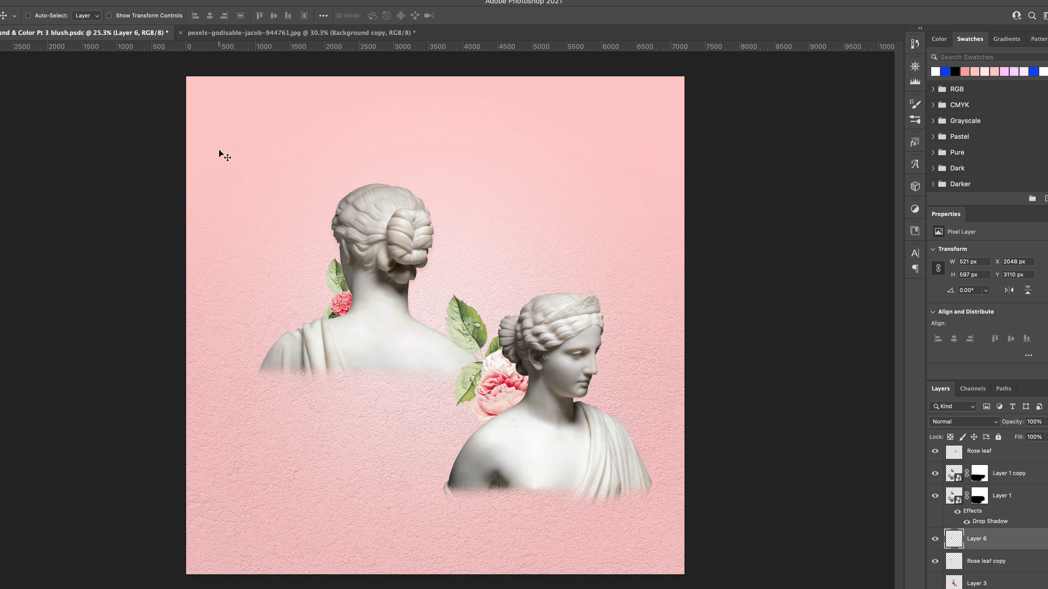
{"action": "key", "text": "ctrl+s"}
- Paste the grey concrete texture above Layer 2 and scale it to 365.16% so it covers the whole canvas
{"action": "scroll", "coordinate": [1011, 536], "scroll_direction": "down", "scroll_amount": 3}
{"action": "left_click", "coordinate": [1028, 575]}
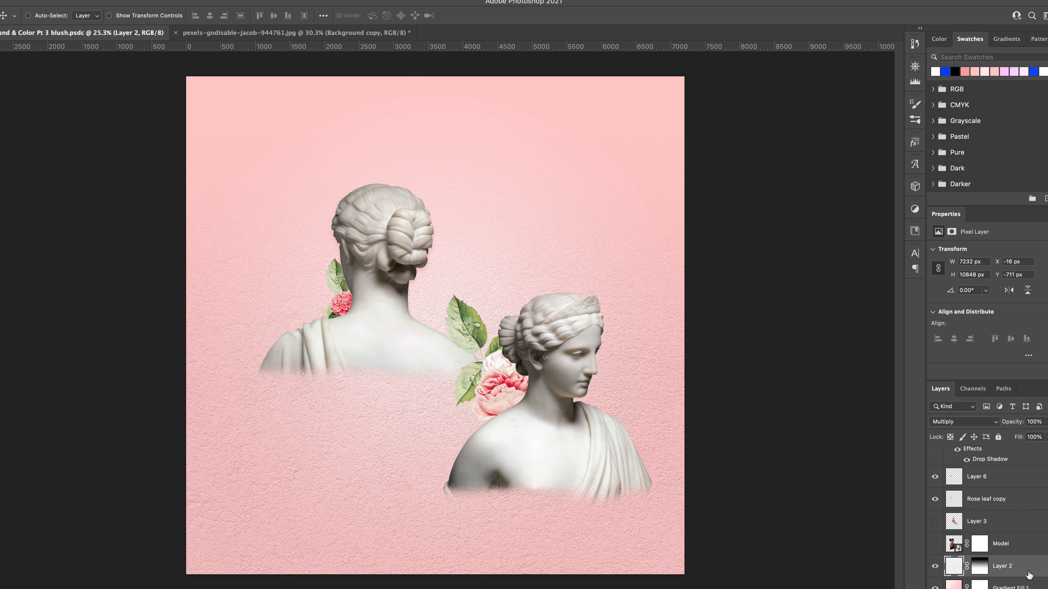
{"action": "key", "text": "ctrl+v"}
{"action": "left_click", "coordinate": [153, 19]}
{"action": "left_click_drag", "start_coordinate": [509, 339], "coordinate": [363, 159]}
{"action": "key", "text": "ctrl+t"}
{"action": "left_click_drag", "start_coordinate": [395, 215], "coordinate": [928, 569]}
{"action": "left_click_drag", "start_coordinate": [185, 570], "coordinate": [170, 581]}
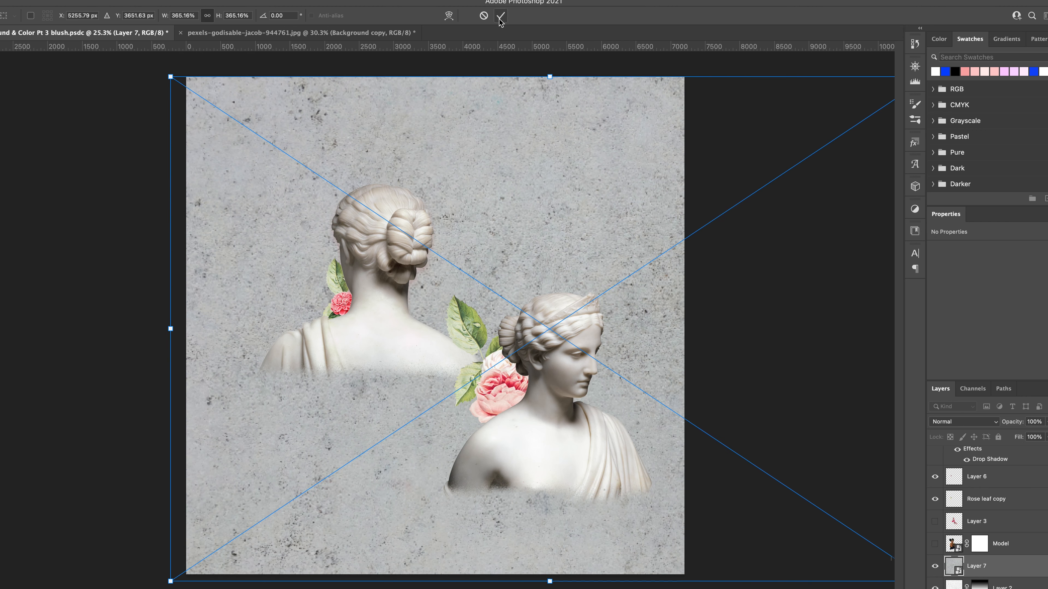
{"action": "left_click", "coordinate": [499, 20]}
- Move the concrete texture beneath Gradient Fill 1 and change the gradient's blend mode to let the texture show through
{"action": "scroll", "coordinate": [1015, 537], "scroll_direction": "down", "scroll_amount": 3}
{"action": "left_click_drag", "start_coordinate": [1014, 521], "coordinate": [1014, 575]}
{"action": "left_click", "coordinate": [1015, 544]}
{"action": "left_click", "coordinate": [964, 422]}
{"action": "left_click", "coordinate": [959, 471]}
{"action": "left_click_drag", "start_coordinate": [1019, 522], "coordinate": [1019, 546]}
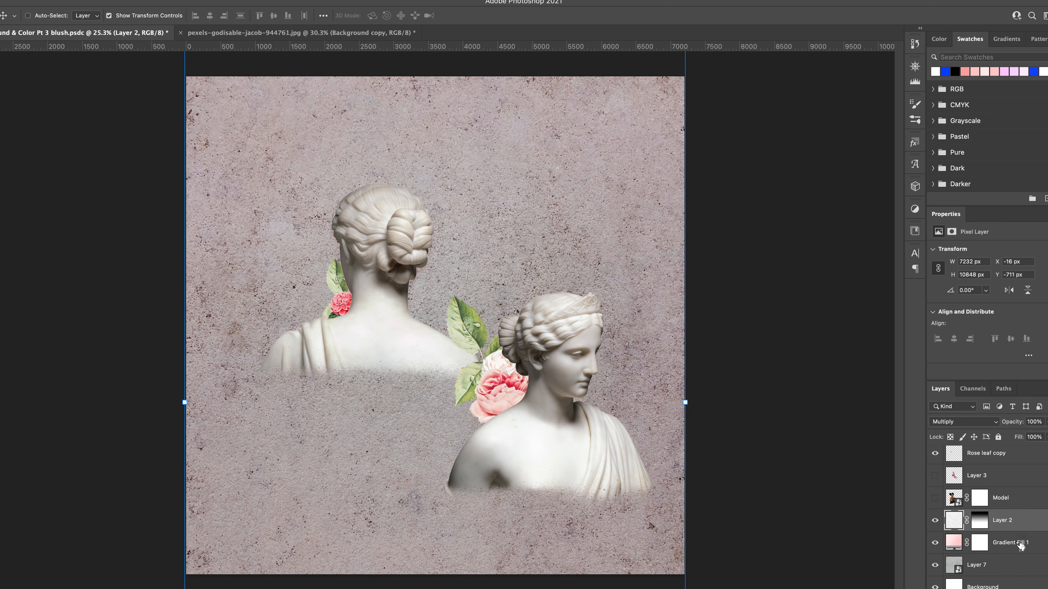
- Add a white solid colour fill above Layer 2 at 67% opacity and duplicate it
{"action": "key", "text": "Delete"}
{"action": "left_click", "coordinate": [1007, 588]}
{"action": "left_click", "coordinate": [1022, 356]}
{"action": "key", "text": "Return"}
{"action": "left_click", "coordinate": [964, 422]}
{"action": "left_click", "coordinate": [959, 572]}
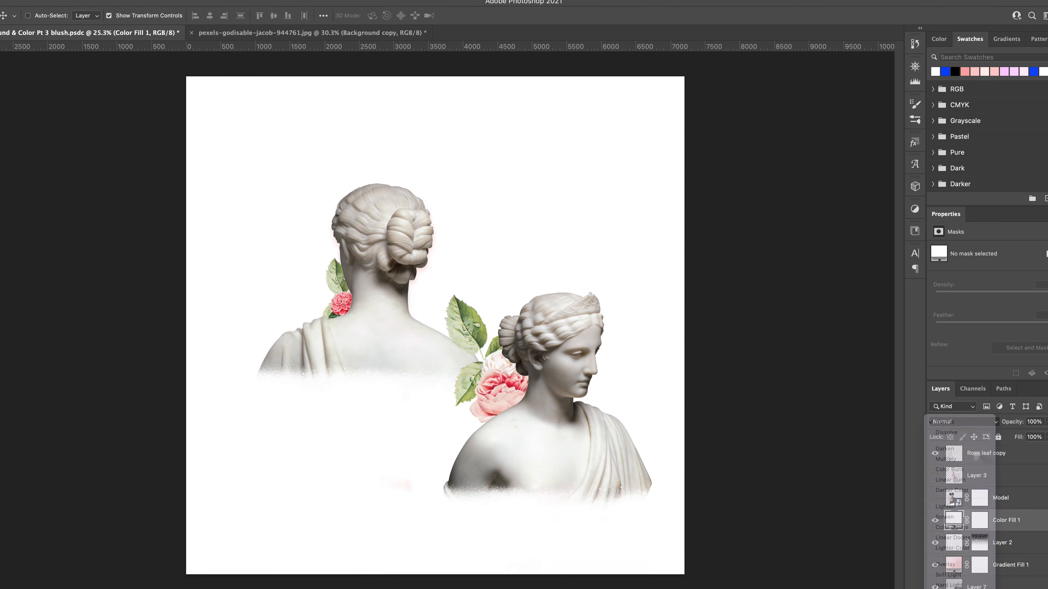
{"action": "key", "text": "ctrl+z"}
{"action": "left_click_drag", "start_coordinate": [1018, 422], "coordinate": [1022, 423]}
{"action": "key", "text": "ctrl+j"}
- Mask the duplicated white fill with Spoon Graphics spray paint brushes to expose texture in the canvas's upper-left area and left edge
{"action": "key", "text": "b"}
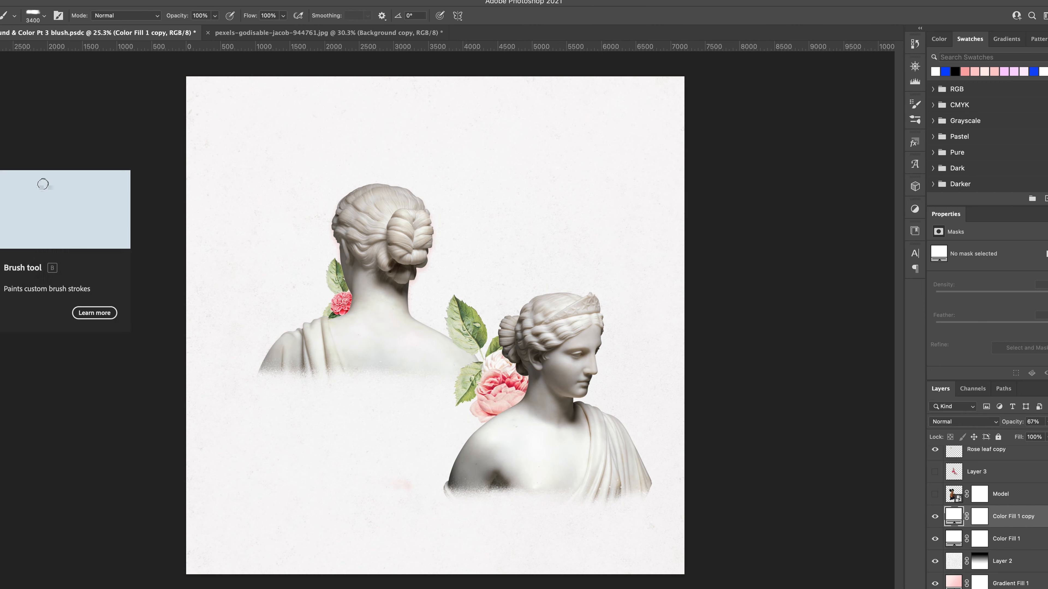
{"action": "left_click", "coordinate": [915, 119]}
{"action": "key", "text": "bracketright"}
{"action": "key", "text": "bracketright"}
{"action": "key", "text": "bracketright"}
{"action": "key", "text": "bracketright"}
{"action": "key", "text": "bracketright"}
{"action": "key", "text": "bracketright"}
{"action": "key", "text": "bracketright"}
{"action": "key", "text": "bracketright"}
{"action": "key", "text": "bracketright"}
{"action": "key", "text": "bracketright"}
{"action": "key", "text": "bracketright"}
{"action": "key", "text": "bracketright"}
{"action": "key", "text": "bracketright"}
{"action": "key", "text": "bracketright"}
{"action": "key", "text": "bracketright"}
{"action": "key", "text": "bracketright"}
{"action": "key", "text": "bracketright"}
{"action": "key", "text": "bracketright"}
{"action": "key", "text": "bracketright"}
{"action": "key", "text": "bracketright"}
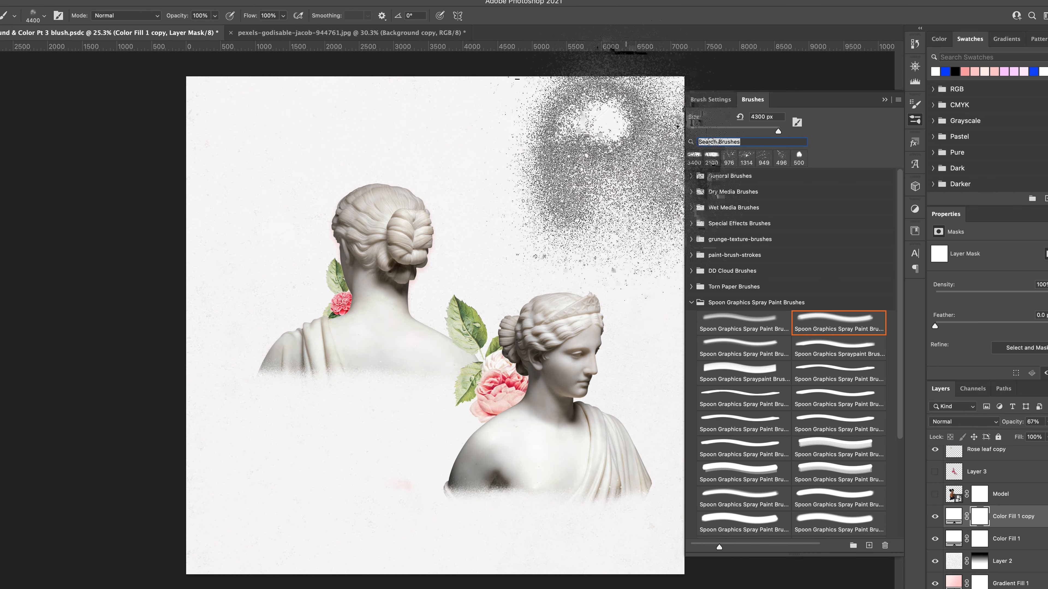
{"action": "left_click", "coordinate": [307, 210]}
{"action": "left_click", "coordinate": [743, 373]}
{"action": "left_click", "coordinate": [204, 355]}
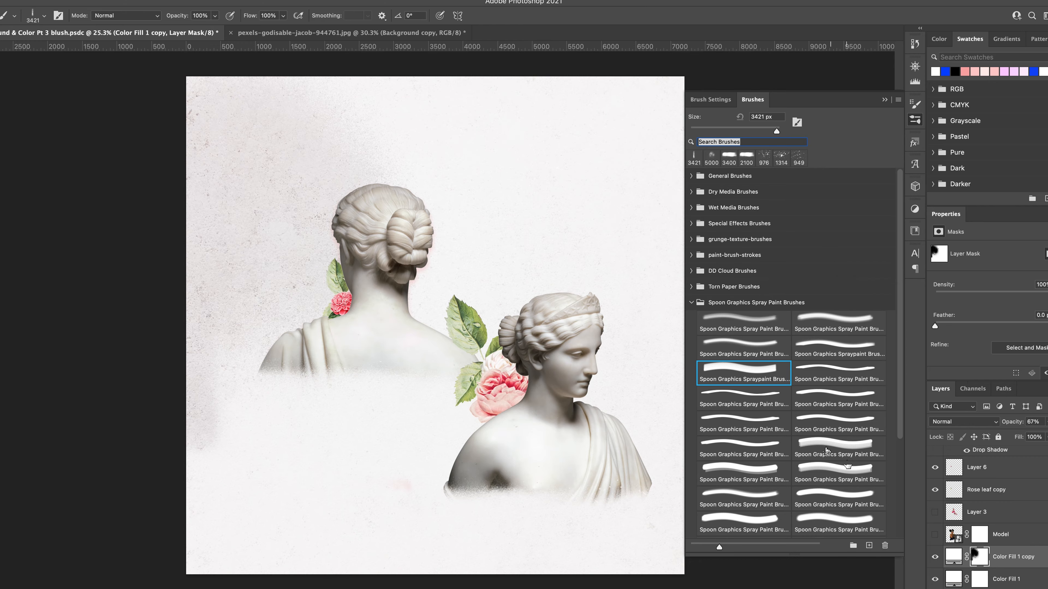
- Mask out more of the white fill copy around the upper right, centre and lower corners with spray paint brushes up to 5000 px
{"action": "left_click", "coordinate": [744, 475]}
{"action": "left_click", "coordinate": [626, 177]}
{"action": "left_click", "coordinate": [838, 524]}
{"action": "key", "text": "bracketright"}
{"action": "key", "text": "bracketright"}
{"action": "key", "text": "bracketright"}
{"action": "key", "text": "bracketright"}
{"action": "key", "text": "bracketright"}
{"action": "key", "text": "bracketright"}
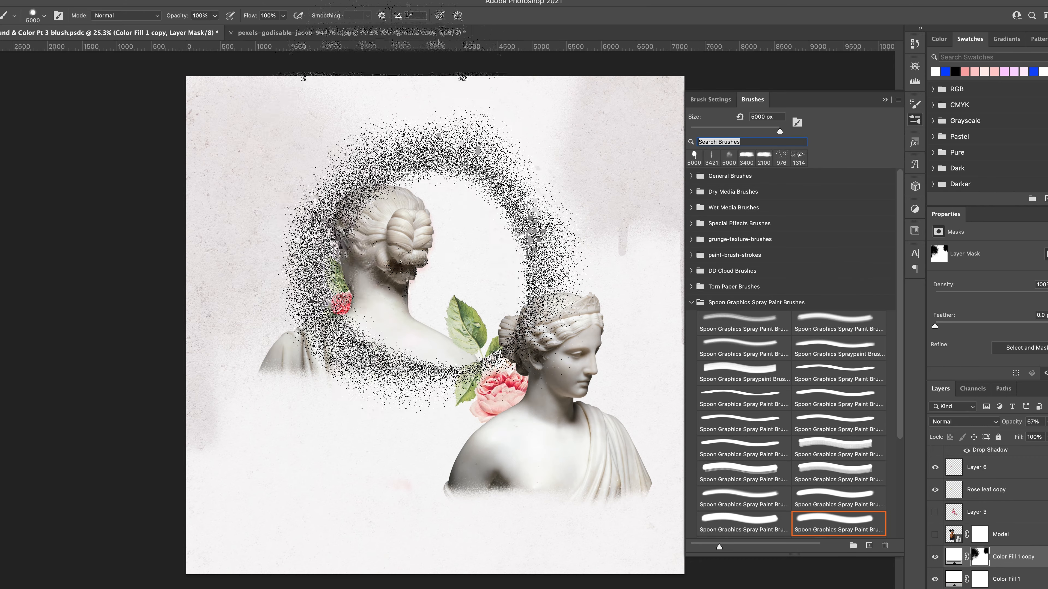
{"action": "left_click", "coordinate": [433, 260]}
{"action": "left_click", "coordinate": [396, 171]}
{"action": "left_click", "coordinate": [609, 264]}
{"action": "left_click", "coordinate": [206, 553]}
{"action": "left_click", "coordinate": [644, 560]}
{"action": "key", "text": "v"}
{"action": "key", "text": "super+j"}
{"action": "left_click_drag", "start_coordinate": [1013, 536], "coordinate": [967, 491]}
{"action": "right_click", "coordinate": [980, 502]}
{"action": "left_click", "coordinate": [924, 508]}
{"action": "left_click", "coordinate": [961, 422]}
{"action": "left_click", "coordinate": [945, 422]}
{"action": "key", "text": "Delete"}
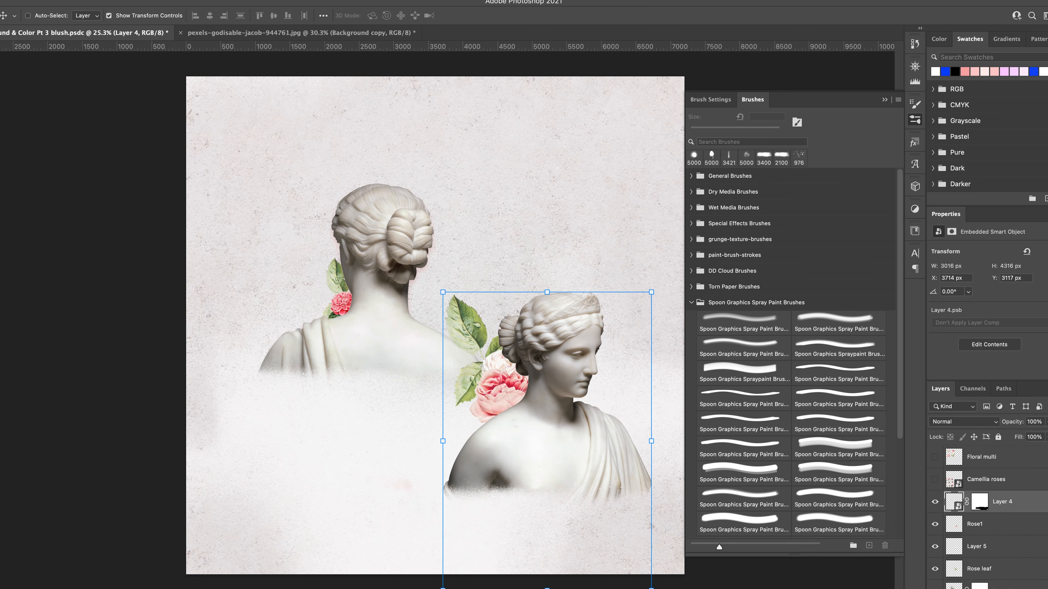
- Create a new layer above the front statue and spray white over the back-view statue's lower shoulder with a 3900 px brush
{"action": "key", "text": "shift+super+n"}
{"action": "key", "text": "b"}
{"action": "key", "text": "bracketleft"}
{"action": "key", "text": "bracketleft"}
{"action": "key", "text": "bracketleft"}
{"action": "key", "text": "bracketleft"}
{"action": "key", "text": "bracketleft"}
{"action": "key", "text": "bracketleft"}
{"action": "key", "text": "bracketleft"}
{"action": "key", "text": "bracketleft"}
{"action": "key", "text": "bracketleft"}
{"action": "key", "text": "bracketleft"}
{"action": "key", "text": "bracketleft"}
{"action": "left_click", "coordinate": [310, 397]}
- Stamp a dripping white spray paint spot over the front statue's lower-right shoulder with a 4500 px Spoon Graphics brush
{"action": "left_click", "coordinate": [839, 474]}
{"action": "key", "text": "bracketright"}
{"action": "key", "text": "bracketright"}
{"action": "key", "text": "bracketright"}
{"action": "key", "text": "bracketright"}
{"action": "key", "text": "bracketright"}
{"action": "key", "text": "bracketright"}
{"action": "key", "text": "bracketright"}
{"action": "key", "text": "bracketright"}
{"action": "key", "text": "bracketright"}
{"action": "key", "text": "bracketright"}
{"action": "key", "text": "bracketright"}
{"action": "key", "text": "bracketright"}
{"action": "key", "text": "bracketright"}
{"action": "key", "text": "bracketright"}
{"action": "key", "text": "bracketright"}
{"action": "key", "text": "bracketright"}
{"action": "key", "text": "bracketright"}
{"action": "key", "text": "bracketright"}
{"action": "key", "text": "bracketright"}
{"action": "key", "text": "bracketright"}
{"action": "left_click", "coordinate": [626, 568]}
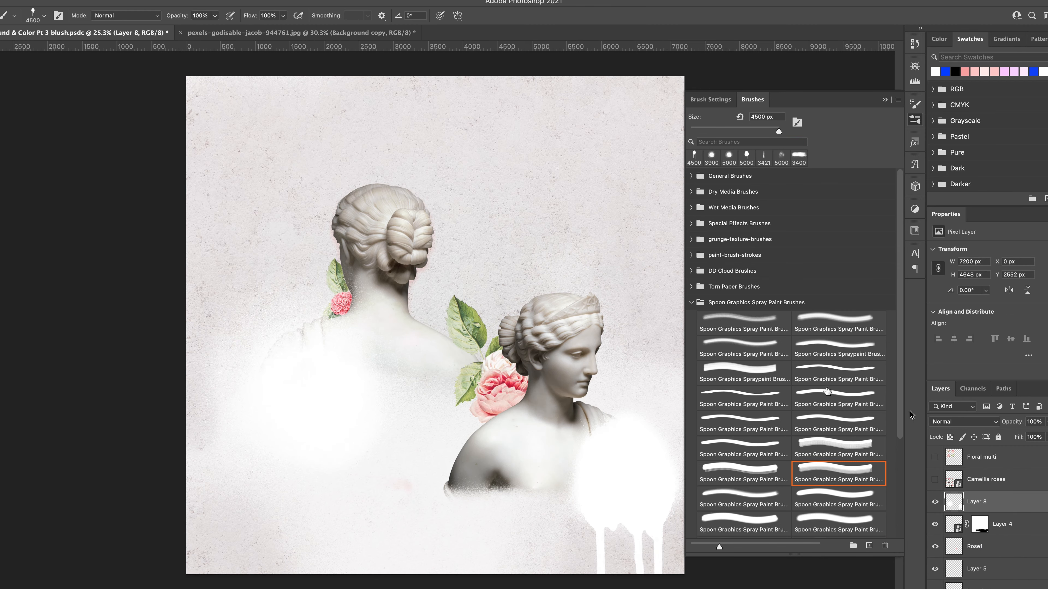
- On a new layer above Layer 3, spray a vertical white streak behind the back-view statue's head, enlarging the Spoon Graphics Spraypaint brush to 5000 px
{"action": "left_click", "coordinate": [743, 373]}
{"action": "key", "text": "bracketright"}
{"action": "key", "text": "bracketright"}
{"action": "key", "text": "bracketright"}
{"action": "key", "text": "bracketright"}
{"action": "key", "text": "bracketright"}
{"action": "key", "text": "bracketright"}
{"action": "key", "text": "bracketright"}
{"action": "key", "text": "bracketright"}
{"action": "key", "text": "bracketright"}
{"action": "key", "text": "bracketright"}
{"action": "scroll", "coordinate": [1019, 512], "scroll_direction": "down", "scroll_amount": 8}
{"action": "left_click", "coordinate": [1011, 490]}
{"action": "key", "text": "shift+super+n"}
{"action": "left_click", "coordinate": [361, 248]}
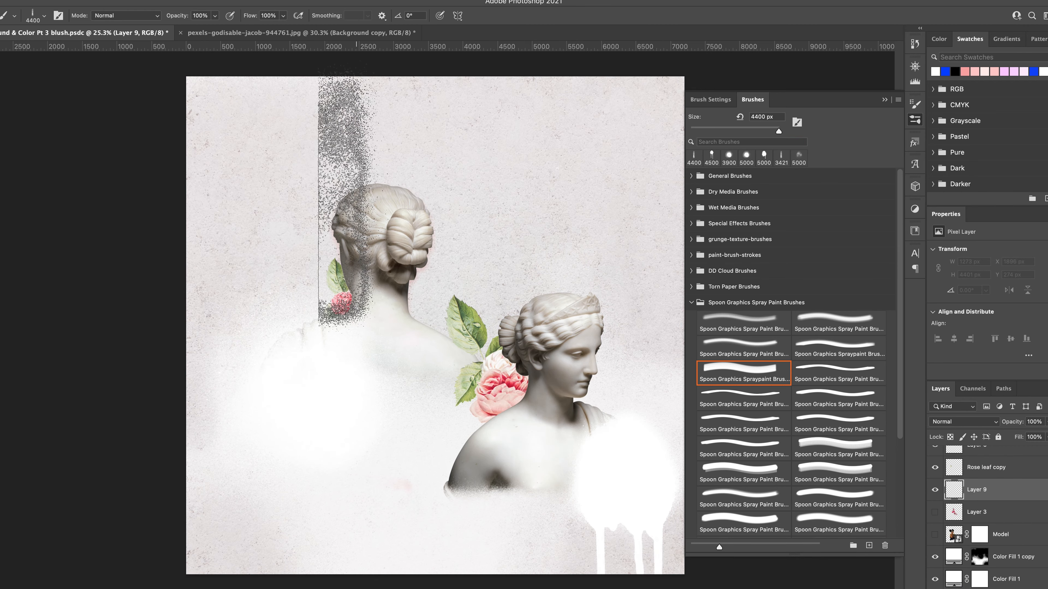
{"action": "key", "text": "bracketright"}
{"action": "key", "text": "bracketright"}
{"action": "key", "text": "bracketright"}
{"action": "key", "text": "bracketright"}
{"action": "key", "text": "bracketright"}
{"action": "key", "text": "bracketright"}
{"action": "left_click", "coordinate": [348, 213]}
- Set the brush angle to 179° and spray mirrored white streaks behind the front statue and beside the back-view statue
{"action": "left_click", "coordinate": [711, 100]}
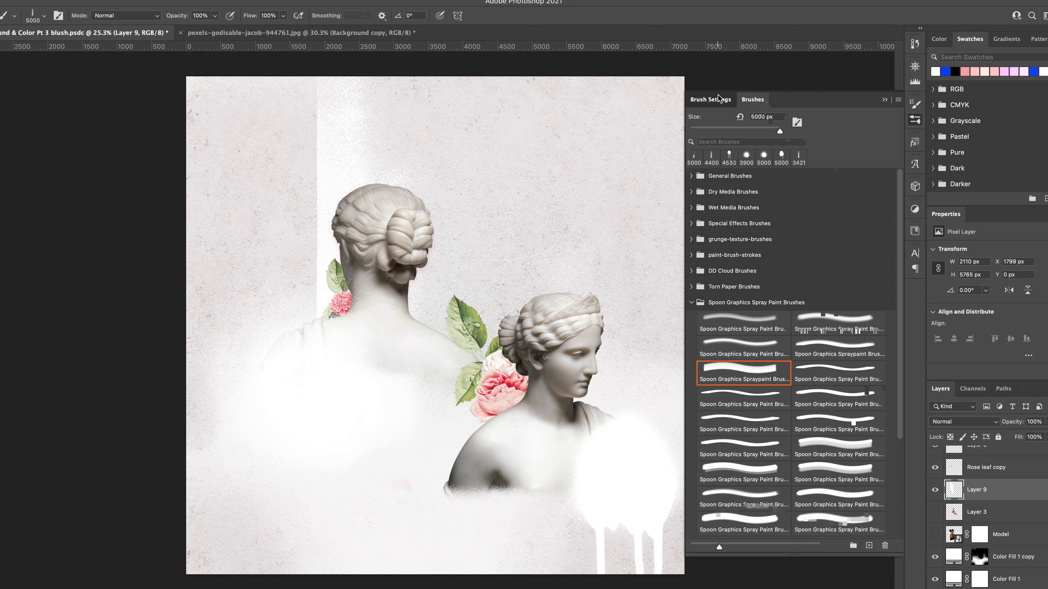
{"action": "left_click", "coordinate": [849, 395]}
{"action": "left_click", "coordinate": [555, 236]}
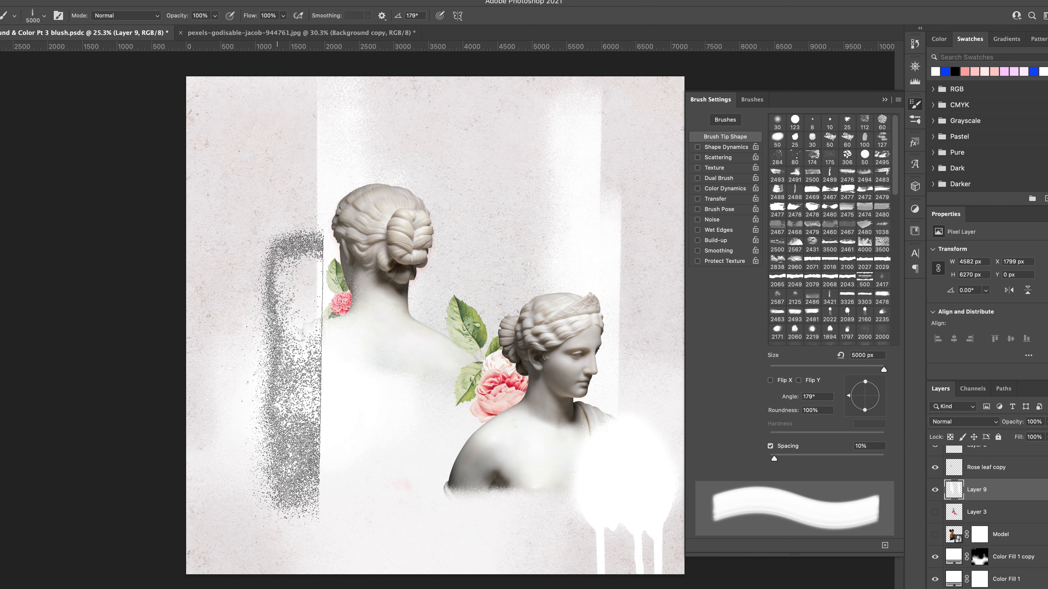
{"action": "left_click", "coordinate": [279, 376]}
- Rename the two white spray layers as "spray paint brush – background" and "White spay paint brushes – foreground"
{"action": "double_click", "coordinate": [976, 490]}
{"action": "type", "text": "Brush"}
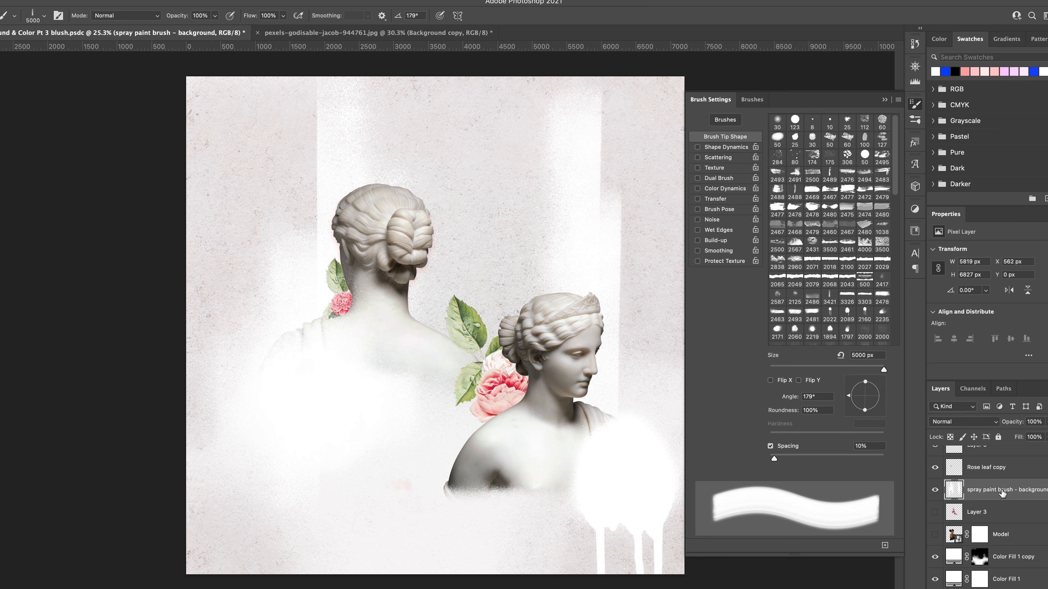
{"action": "scroll", "coordinate": [1003, 494], "scroll_direction": "up", "scroll_amount": 10}
{"action": "scroll", "coordinate": [1003, 494], "scroll_direction": "down", "scroll_amount": 5}
{"action": "double_click", "coordinate": [977, 502]}
{"action": "type", "text": "White spay paint ...hes - foreg"}
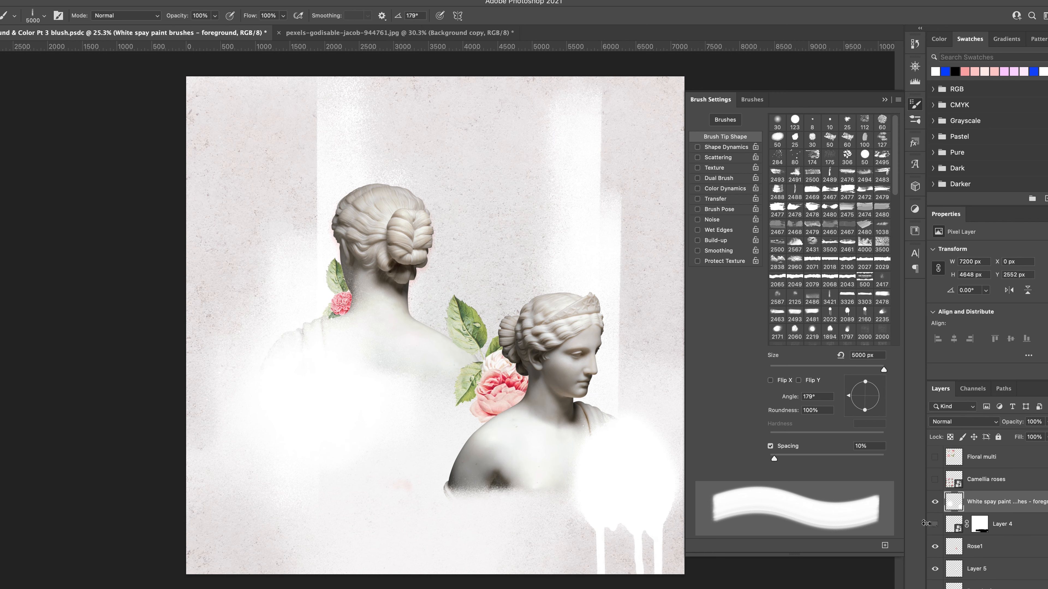
- Check which object Layer 4 holds by toggling its visibility, and rename it "statue - front"
{"action": "left_click", "coordinate": [935, 525]}
{"action": "double_click", "coordinate": [1001, 525]}
{"action": "type", "text": "stature"}
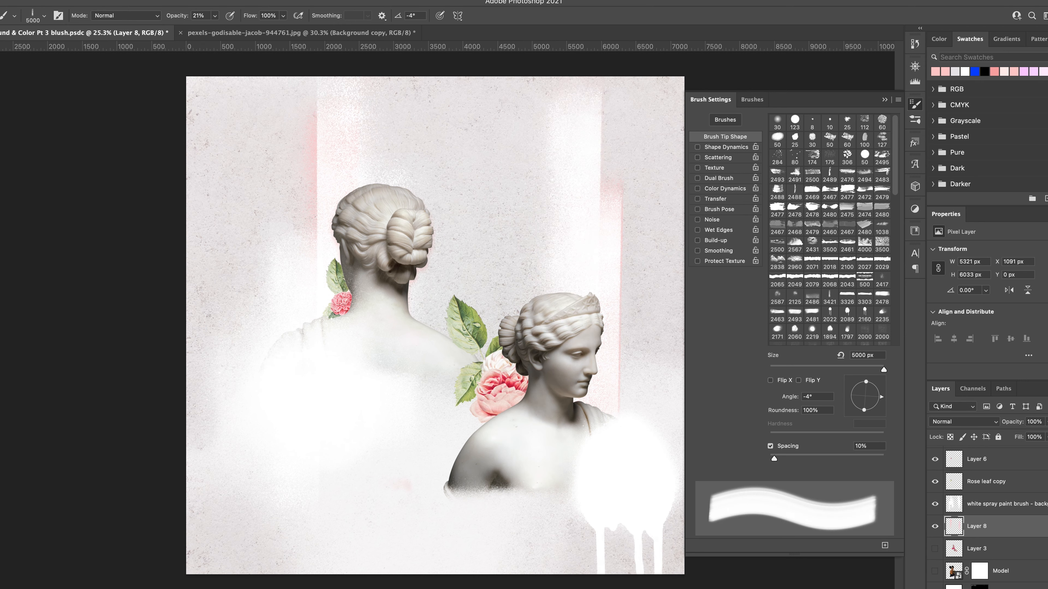
- Select the white spray paint background layer with the Move tool and save the document
{"action": "key", "text": "v"}
{"action": "left_click", "coordinate": [990, 510]}
{"action": "key", "text": "super+s"}
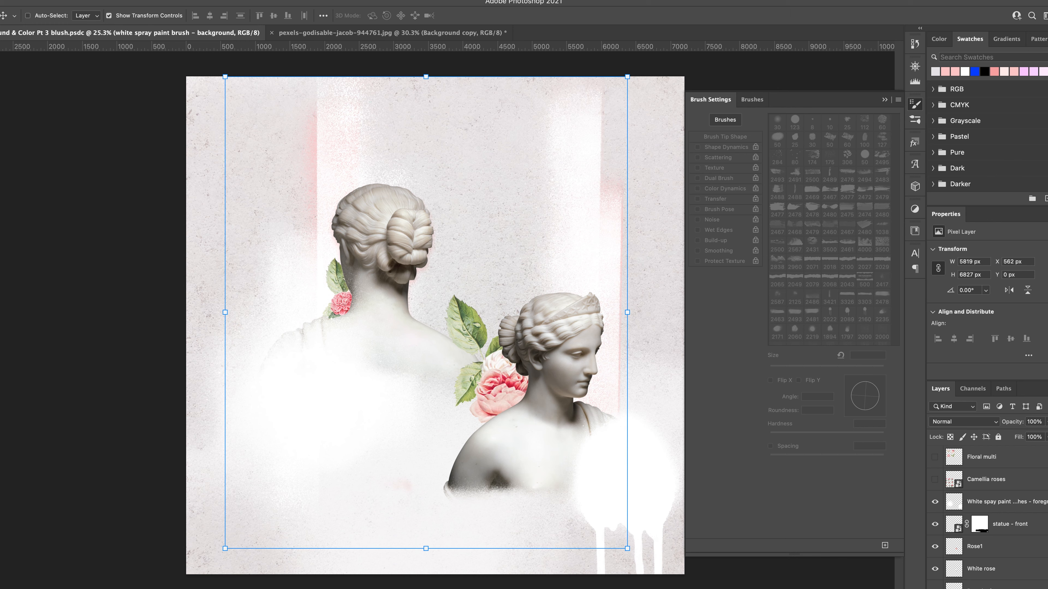
- Copy a single flower from the Camellia roses layer onto its own layer and place that layer beneath the front statue
{"action": "left_click", "coordinate": [987, 480]}
{"action": "left_click", "coordinate": [935, 479]}
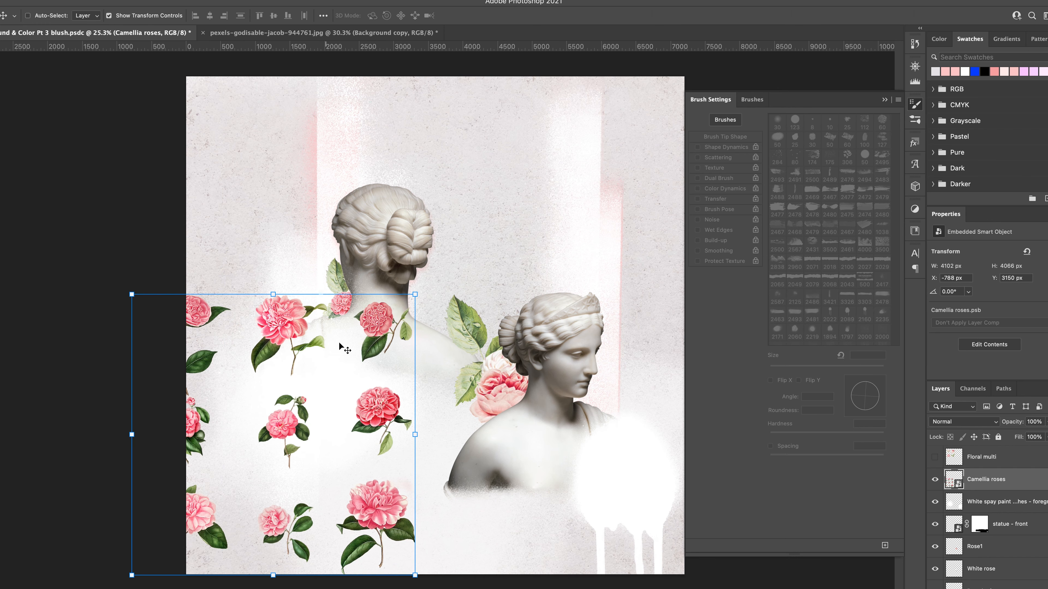
{"action": "left_click_drag", "start_coordinate": [341, 347], "coordinate": [379, 330]}
{"action": "key", "text": "super+c"}
{"action": "key", "text": "super+v"}
{"action": "left_click", "coordinate": [935, 501]}
{"action": "left_click_drag", "start_coordinate": [986, 501], "coordinate": [1015, 524]}
{"action": "key", "text": "v"}
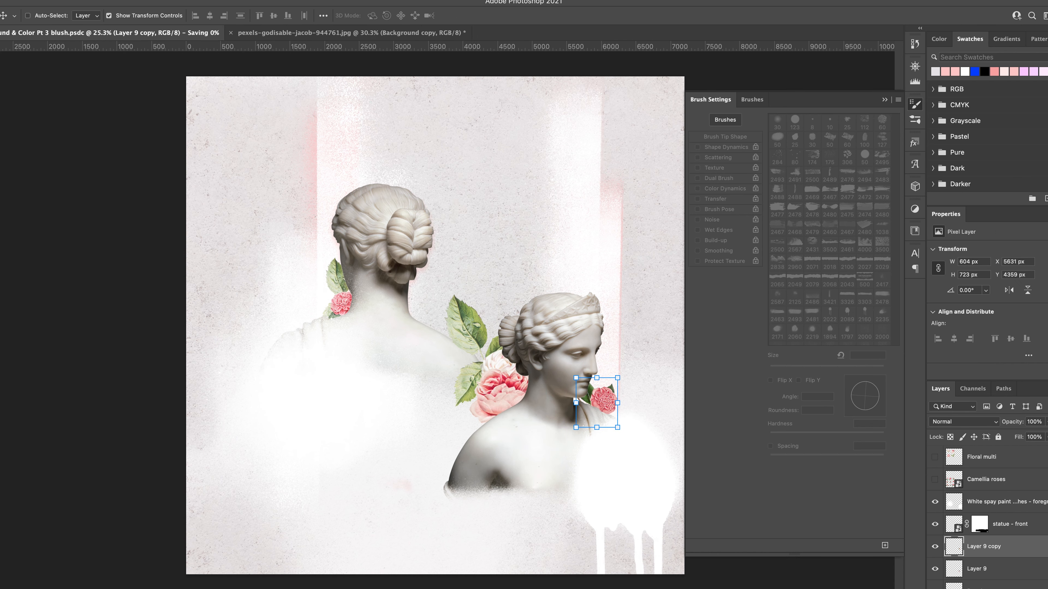
- Turn off the transform controls and place Layer 9 directly above its copy, beneath the front statue
{"action": "left_click", "coordinate": [109, 16]}
{"action": "scroll", "coordinate": [1010, 505], "scroll_direction": "down", "scroll_amount": 3}
{"action": "left_click", "coordinate": [1007, 481]}
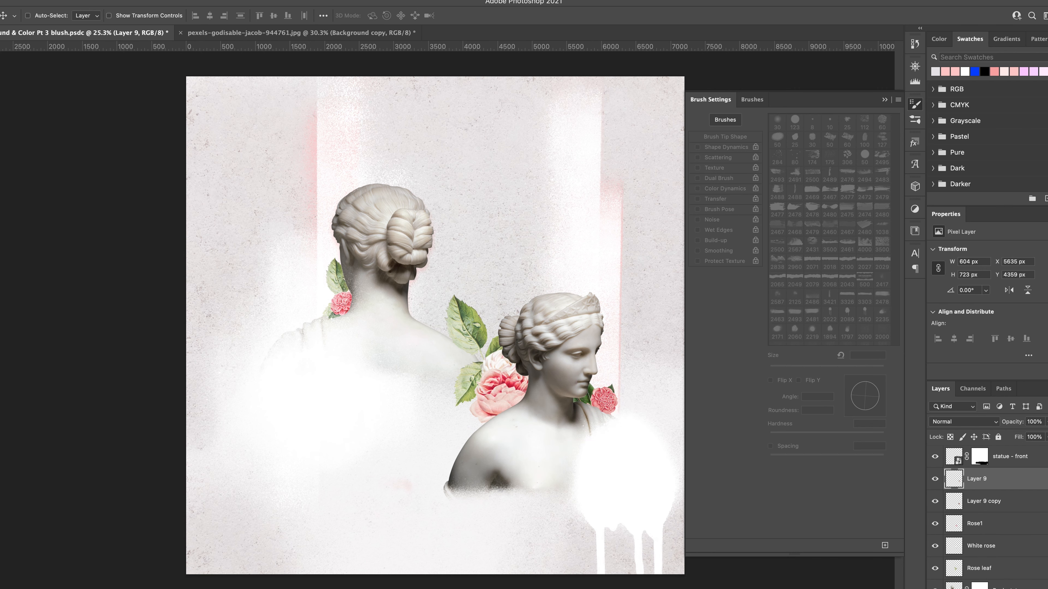
- Rearrange the pink rose and the rose leaf layers so they sit closer behind the front statue's shoulder
{"action": "left_click_drag", "start_coordinate": [541, 357], "coordinate": [507, 397]}
{"action": "left_click", "coordinate": [518, 14]}
{"action": "scroll", "coordinate": [991, 553], "scroll_direction": "down", "scroll_amount": 1}
{"action": "left_click", "coordinate": [990, 562]}
{"action": "left_click_drag", "start_coordinate": [444, 294], "coordinate": [471, 318]}
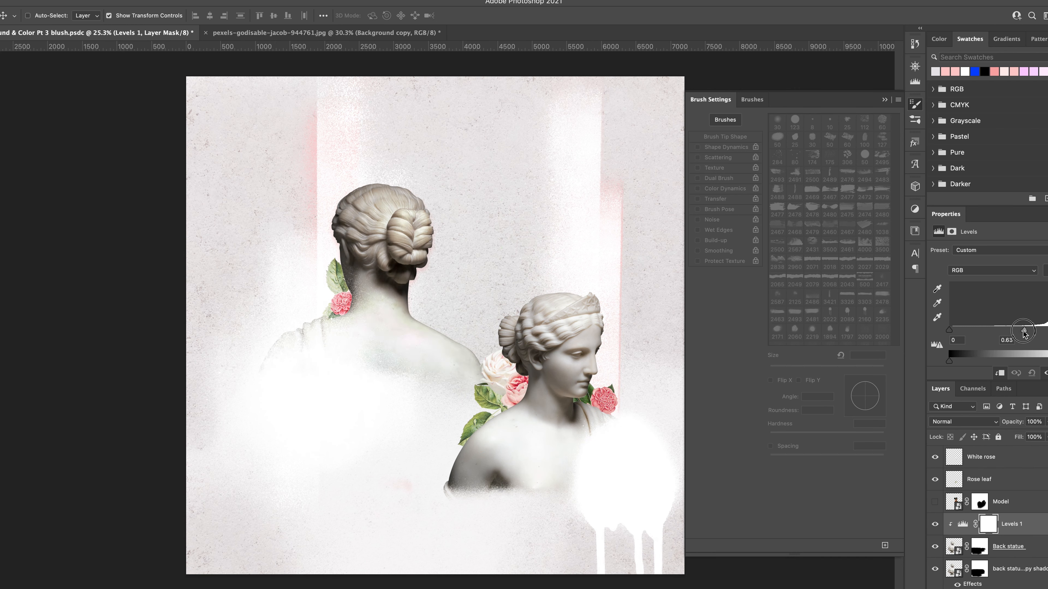
- Darken the back statue's midtones with the clipped Levels adjustment and mute its colour with a clipped Hue/Saturation adjustment
{"action": "left_click_drag", "start_coordinate": [1019, 330], "coordinate": [1029, 331]}
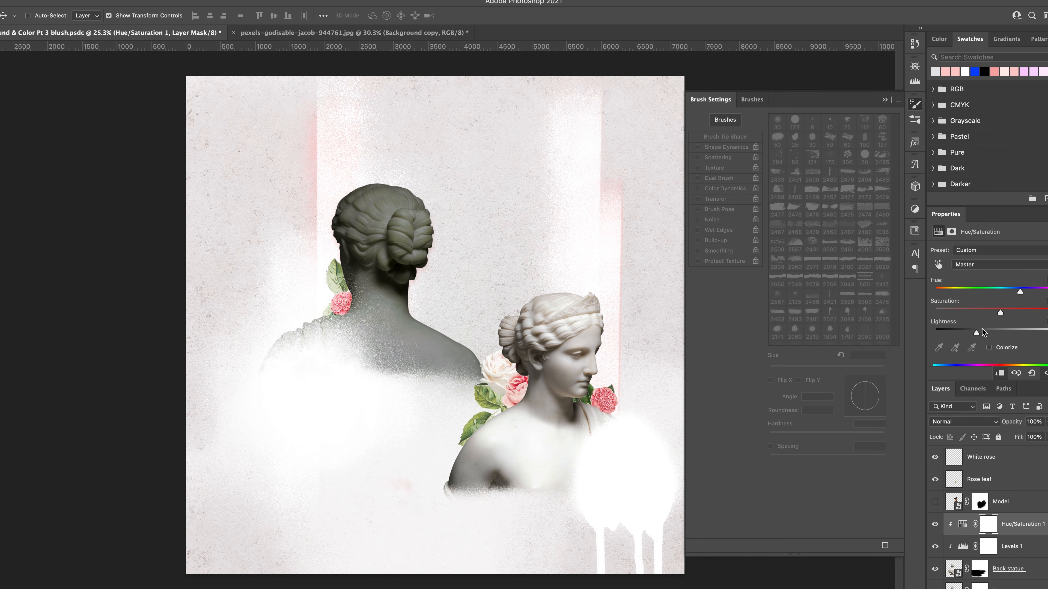
{"action": "left_click_drag", "start_coordinate": [991, 312], "coordinate": [1024, 313]}
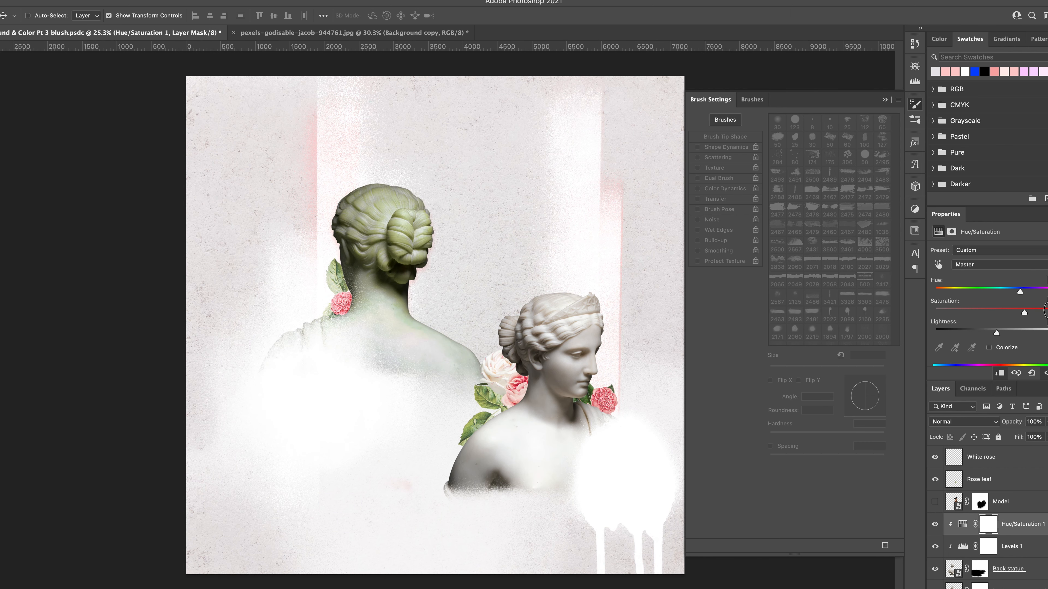
{"action": "left_click", "coordinate": [1045, 374]}
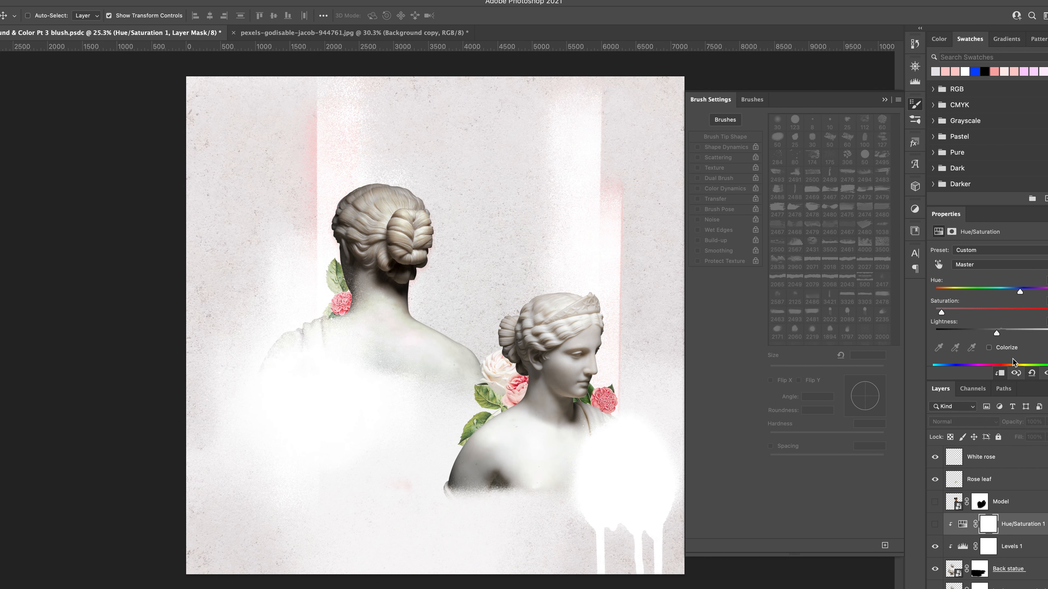
{"action": "left_click", "coordinate": [935, 524]}
{"action": "left_click", "coordinate": [968, 310]}
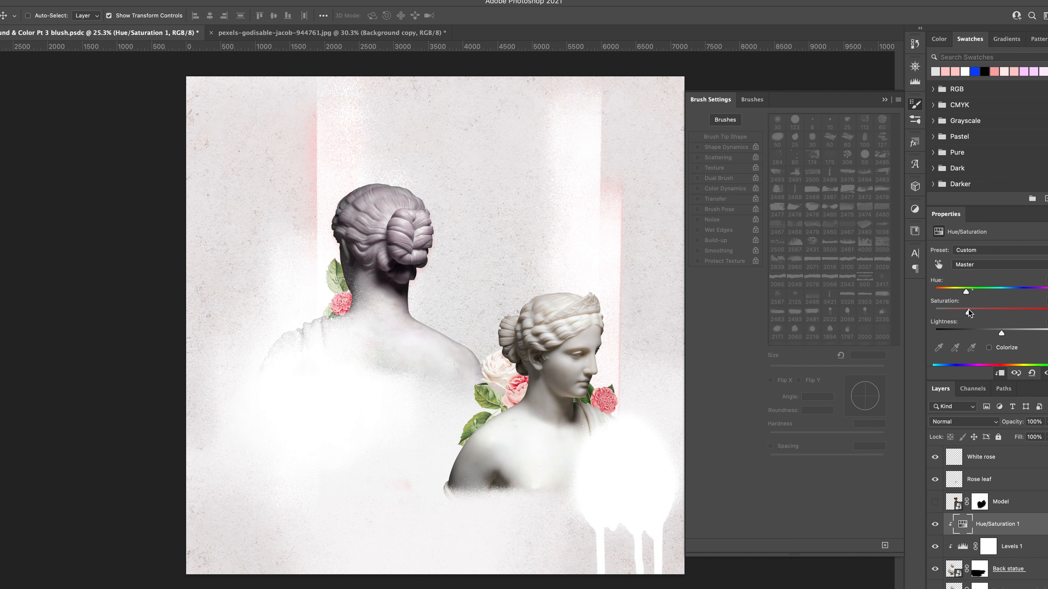
{"action": "mouse_move", "coordinate": [1001, 333]}
{"action": "left_mouse_down"}
{"action": "mouse_move", "coordinate": [982, 335]}
{"action": "mouse_move", "coordinate": [991, 347]}
{"action": "left_mouse_up"}
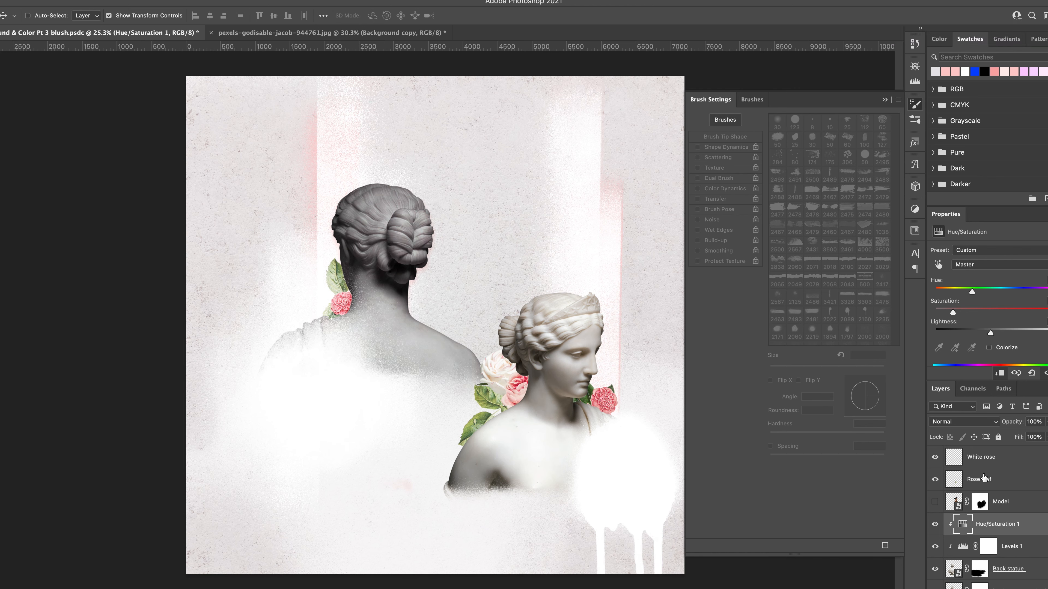
- Clip a Levels adjustment with shadows 52 and midtones 1.15 to the front statue, and add a Hue/Saturation adjustment above it
{"action": "left_click", "coordinate": [1012, 546]}
{"action": "scroll", "coordinate": [1030, 499], "scroll_direction": "up", "scroll_amount": 5}
{"action": "left_click", "coordinate": [1034, 528]}
{"action": "left_click", "coordinate": [1007, 588]}
{"action": "left_click", "coordinate": [990, 417]}
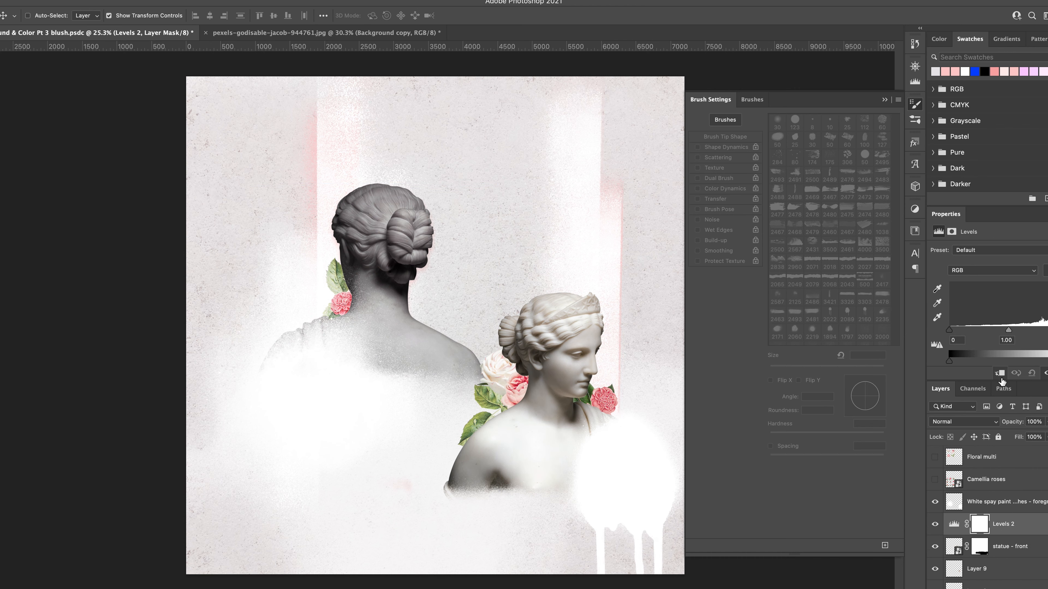
{"action": "left_click_drag", "start_coordinate": [950, 330], "coordinate": [973, 330]}
{"action": "left_click_drag", "start_coordinate": [1047, 330], "coordinate": [1047, 331]}
{"action": "mouse_move", "coordinate": [1020, 329]}
{"action": "left_mouse_down"}
{"action": "mouse_move", "coordinate": [1030, 333]}
{"action": "mouse_move", "coordinate": [1016, 331]}
{"action": "left_mouse_up"}
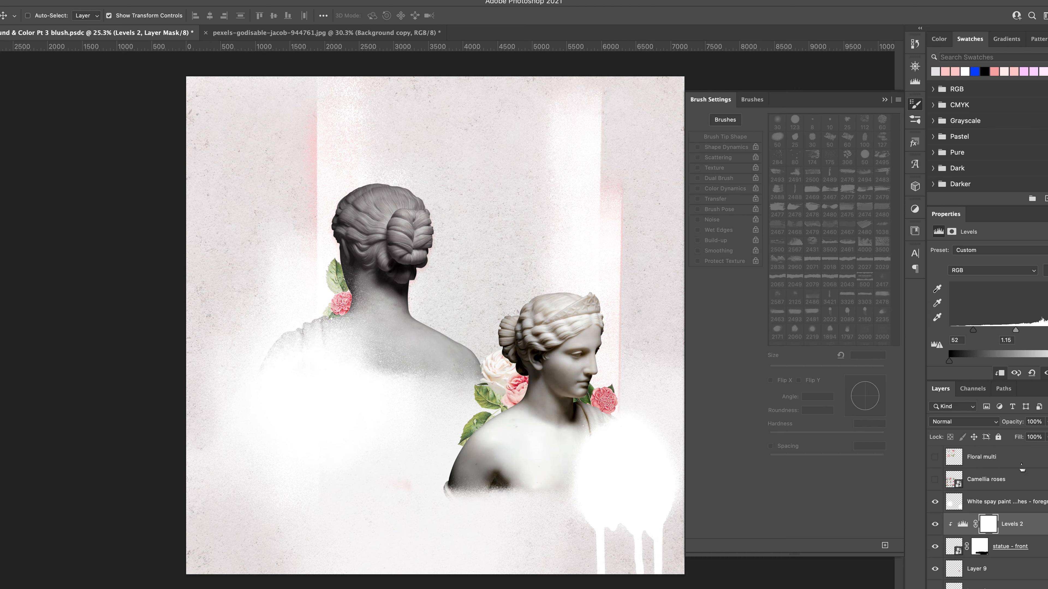
{"action": "left_click", "coordinate": [1007, 588]}
{"action": "left_click", "coordinate": [1026, 459]}
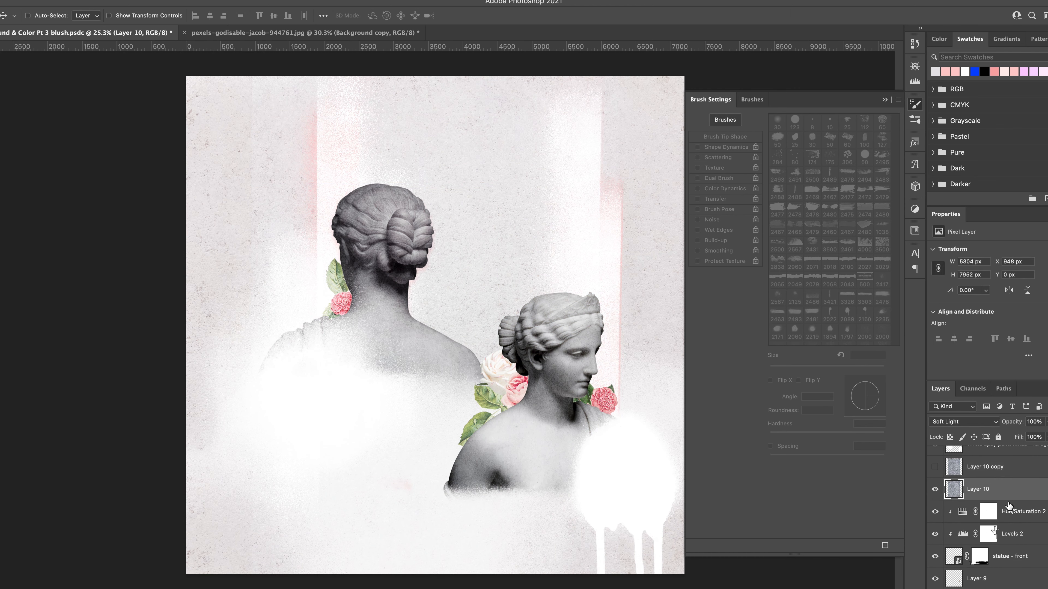
- Restrict the Soft Light texture on Layer 10 to the front statue by filling its mask through the inverted statue selection
{"action": "left_click", "coordinate": [185, 0]}
{"action": "left_click", "coordinate": [192, 32]}
{"action": "left_click", "coordinate": [69, 0]}
{"action": "left_click", "coordinate": [268, 270]}
{"action": "left_click", "coordinate": [70, 0]}
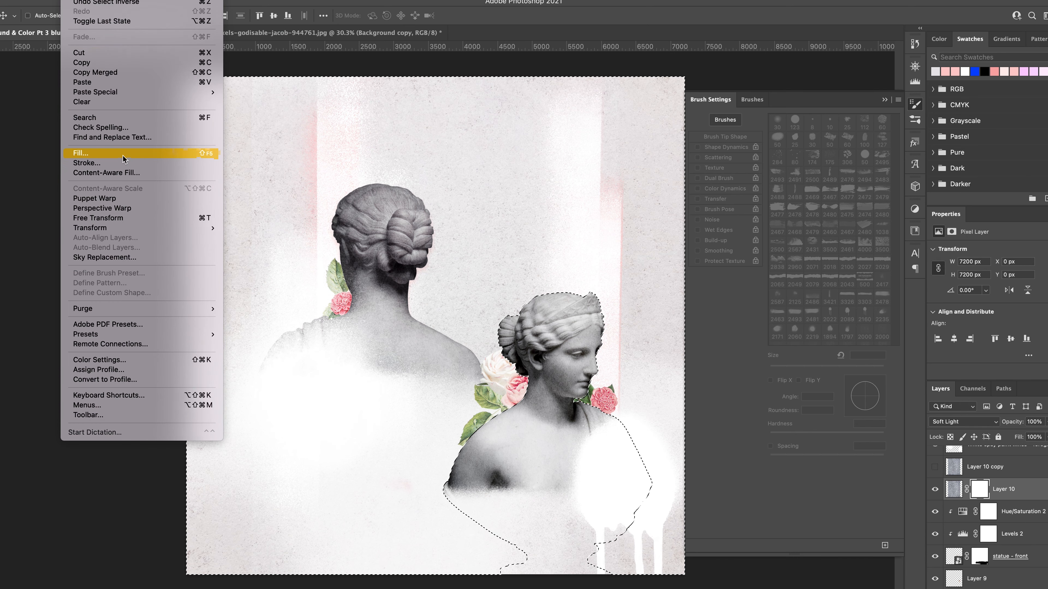
{"action": "left_click", "coordinate": [124, 158]}
{"action": "left_click", "coordinate": [602, 249]}
{"action": "key", "text": "super+d"}
- Place the texture copy above the back statue's Hue/Saturation adjustment and rename it "Statue Texture"
{"action": "left_click_drag", "start_coordinate": [1018, 473], "coordinate": [1026, 530]}
{"action": "type", "text": "Texture"}
{"action": "left_click", "coordinate": [934, 517]}
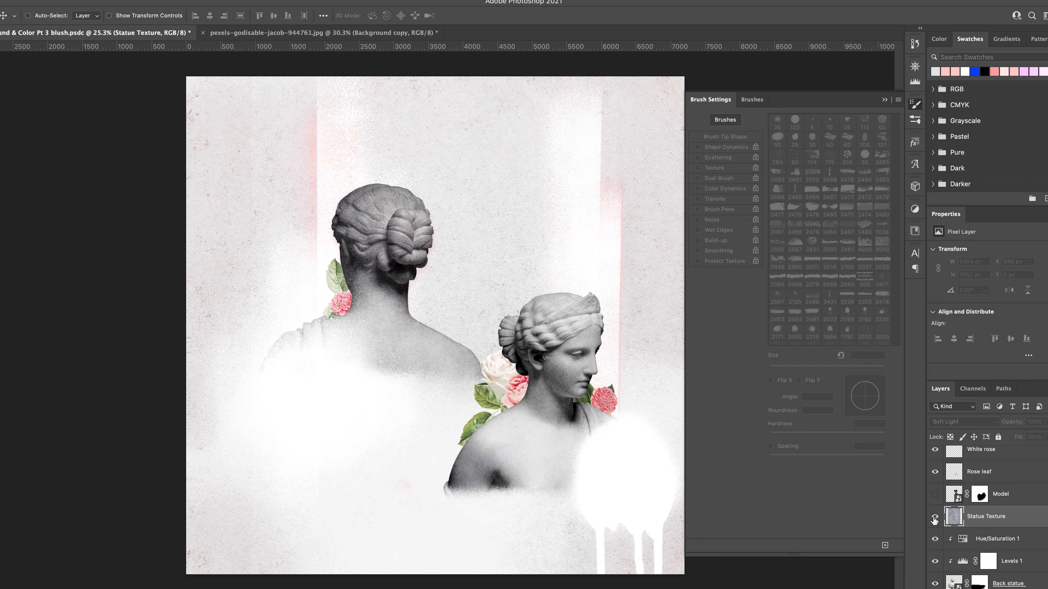
- Mask the Statue Texture layer to the back statue by inverting the statue selection and filling the mask
{"action": "left_click", "coordinate": [184, 0]}
{"action": "left_click", "coordinate": [194, 32]}
{"action": "left_click", "coordinate": [70, 0]}
{"action": "left_click", "coordinate": [124, 158]}
{"action": "left_click", "coordinate": [597, 252]}
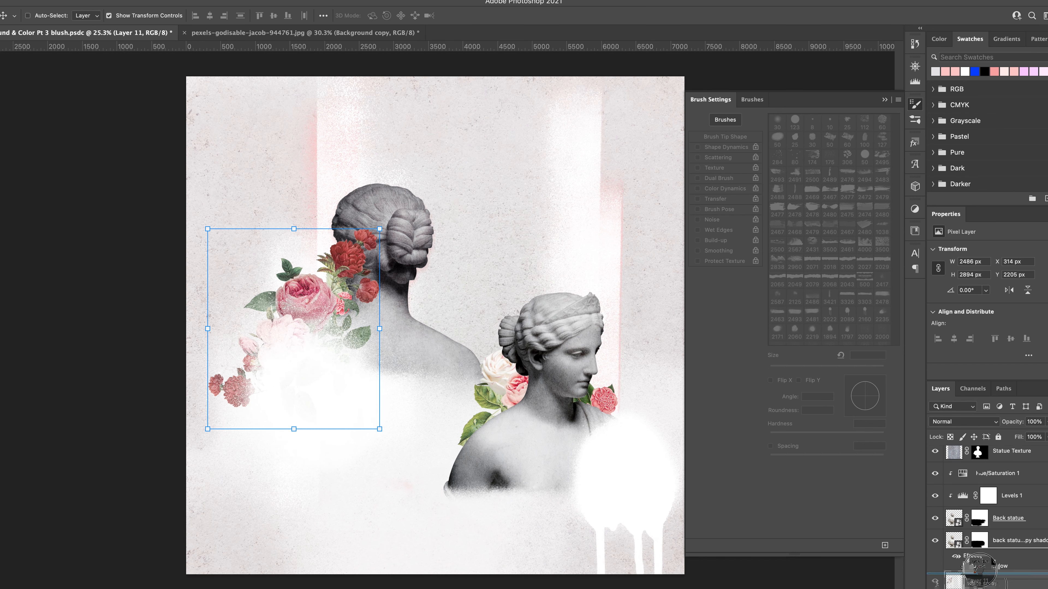
- Flip the floral cluster on Layer 11 horizontally, rotate it about -11°, and place it between the two statues
{"action": "left_click_drag", "start_coordinate": [293, 328], "coordinate": [435, 303]}
{"action": "left_click", "coordinate": [69, 0]}
{"action": "mouse_move", "coordinate": [90, 228]}
{"action": "left_click", "coordinate": [257, 421]}
{"action": "left_click_drag", "start_coordinate": [525, 190], "coordinate": [501, 173]}
{"action": "left_click_drag", "start_coordinate": [471, 307], "coordinate": [512, 352]}
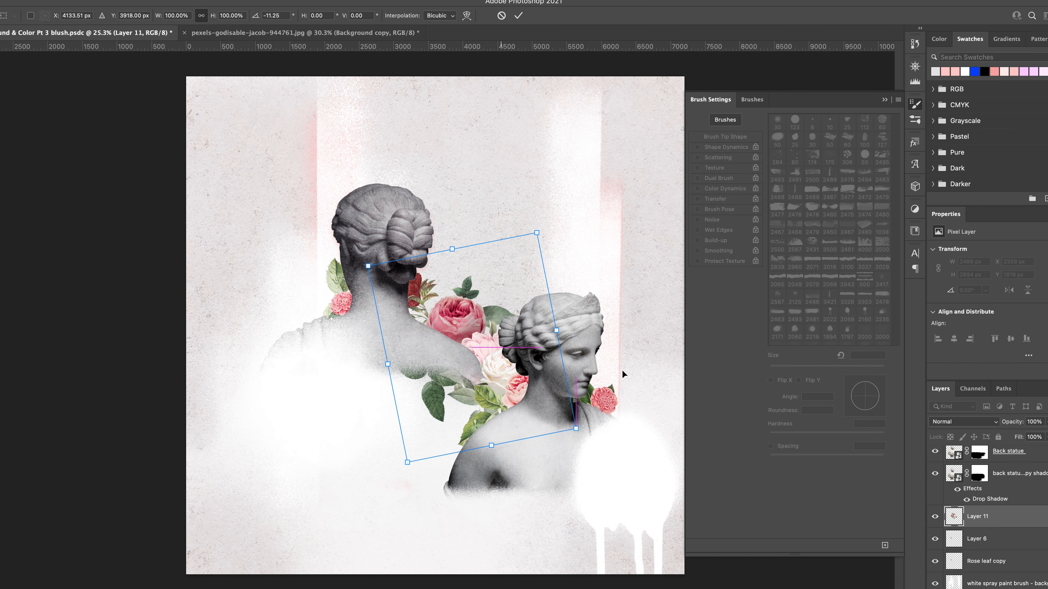
{"action": "key", "text": "Return"}
- Raise Layer 11 above the Statue Texture layer and rotate the floral cluster about 24° over the back statue
{"action": "left_click_drag", "start_coordinate": [955, 517], "coordinate": [929, 466]}
{"action": "left_click_drag", "start_coordinate": [470, 351], "coordinate": [478, 369]}
{"action": "left_click_drag", "start_coordinate": [381, 281], "coordinate": [431, 298]}
{"action": "mouse_move", "coordinate": [506, 357]}
{"action": "left_mouse_down"}
{"action": "mouse_move", "coordinate": [456, 294]}
{"action": "mouse_move", "coordinate": [615, 369]}
{"action": "mouse_move", "coordinate": [512, 356]}
{"action": "left_mouse_up"}
{"action": "key", "text": "Escape"}
{"action": "left_click_drag", "start_coordinate": [376, 276], "coordinate": [446, 236]}
{"action": "left_click_drag", "start_coordinate": [469, 345], "coordinate": [428, 252]}
{"action": "left_click_drag", "start_coordinate": [407, 132], "coordinate": [385, 139]}
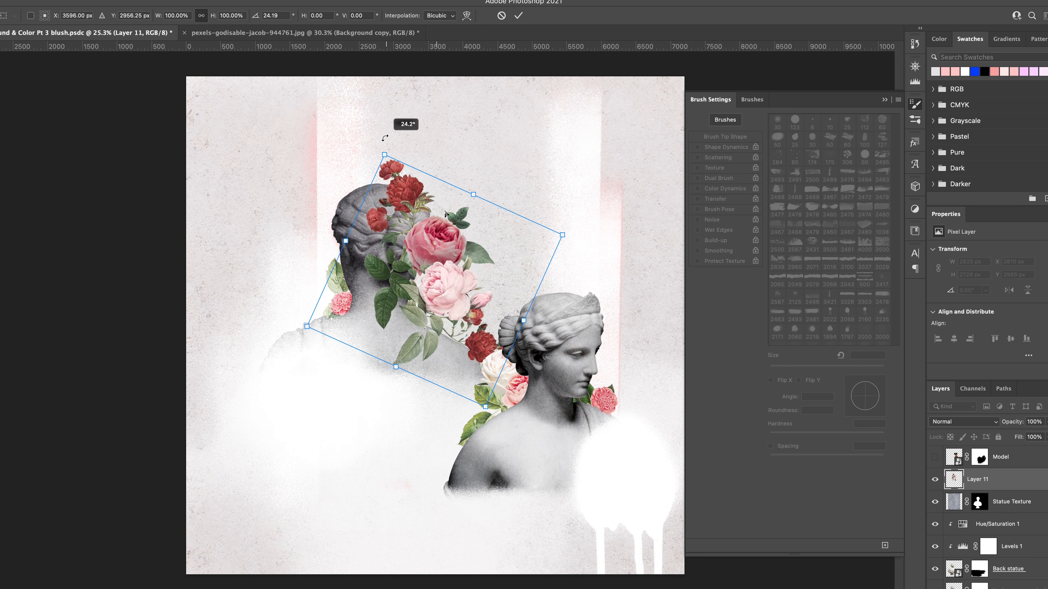
{"action": "left_click_drag", "start_coordinate": [438, 264], "coordinate": [439, 275]}
{"action": "left_click", "coordinate": [518, 15]}
- Move Layer 11 beneath the back statue's shadow copy and adjust the flowers to peek out around the head and neck
{"action": "left_click_drag", "start_coordinate": [995, 480], "coordinate": [995, 508]}
{"action": "left_click_drag", "start_coordinate": [416, 234], "coordinate": [390, 219]}
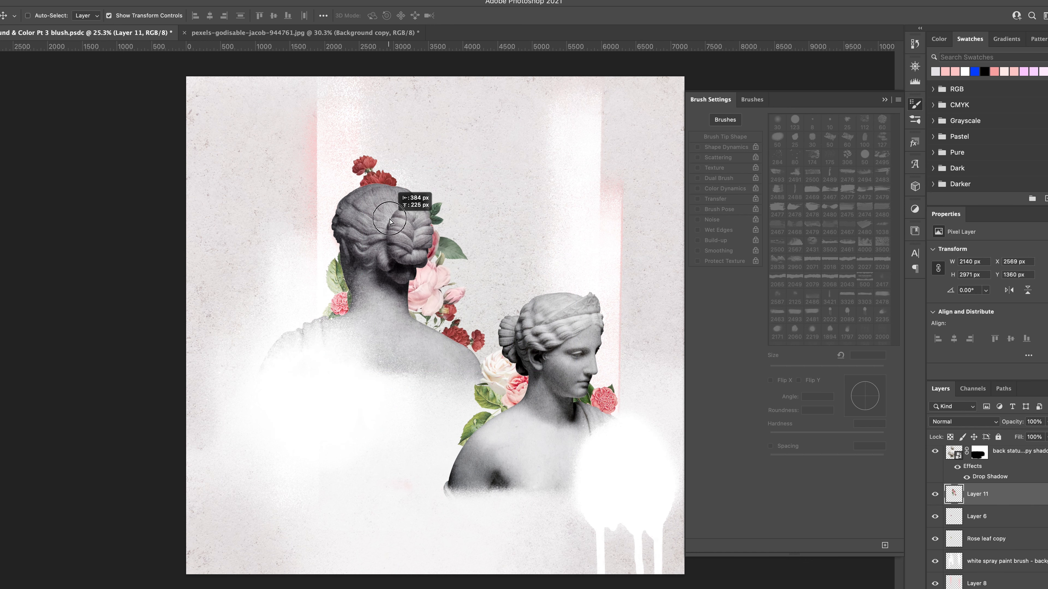
{"action": "left_click_drag", "start_coordinate": [470, 249], "coordinate": [469, 262]}
{"action": "left_click_drag", "start_coordinate": [495, 163], "coordinate": [490, 159]}
{"action": "left_click_drag", "start_coordinate": [413, 232], "coordinate": [428, 229]}
- Place a duplicate of the floral cluster beneath the front statue and mask off the flowers below the bust
{"action": "key", "text": "super+j"}
{"action": "mouse_move", "coordinate": [1005, 494]}
{"action": "left_mouse_down"}
{"action": "mouse_move", "coordinate": [1004, 514]}
{"action": "mouse_move", "coordinate": [1004, 485]}
{"action": "left_mouse_up"}
{"action": "left_click_drag", "start_coordinate": [393, 264], "coordinate": [465, 434]}
{"action": "left_click_drag", "start_coordinate": [1003, 495], "coordinate": [1014, 547]}
{"action": "key", "text": "b"}
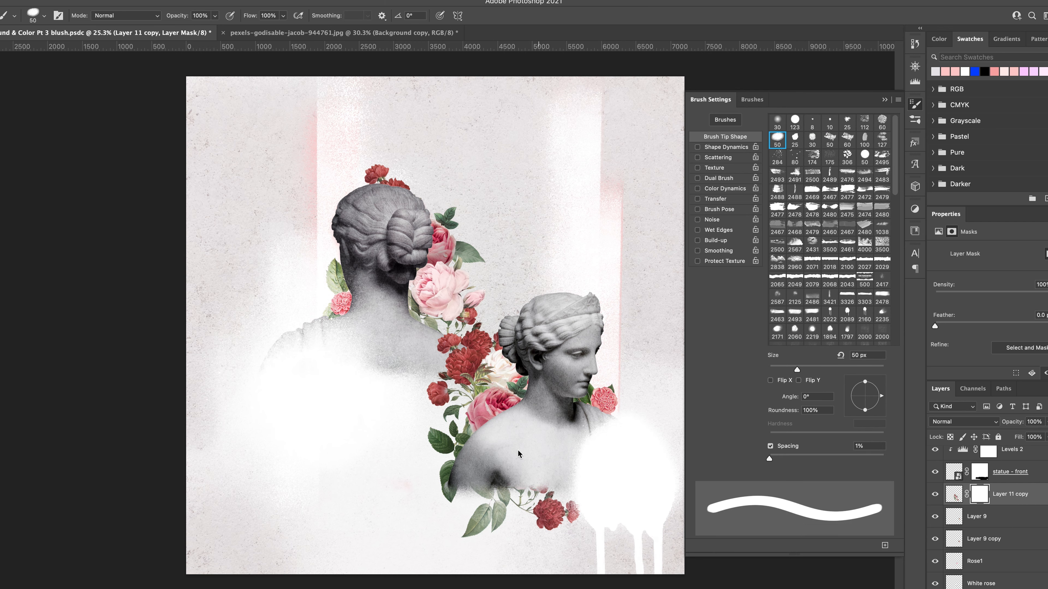
{"action": "left_click", "coordinate": [775, 155]}
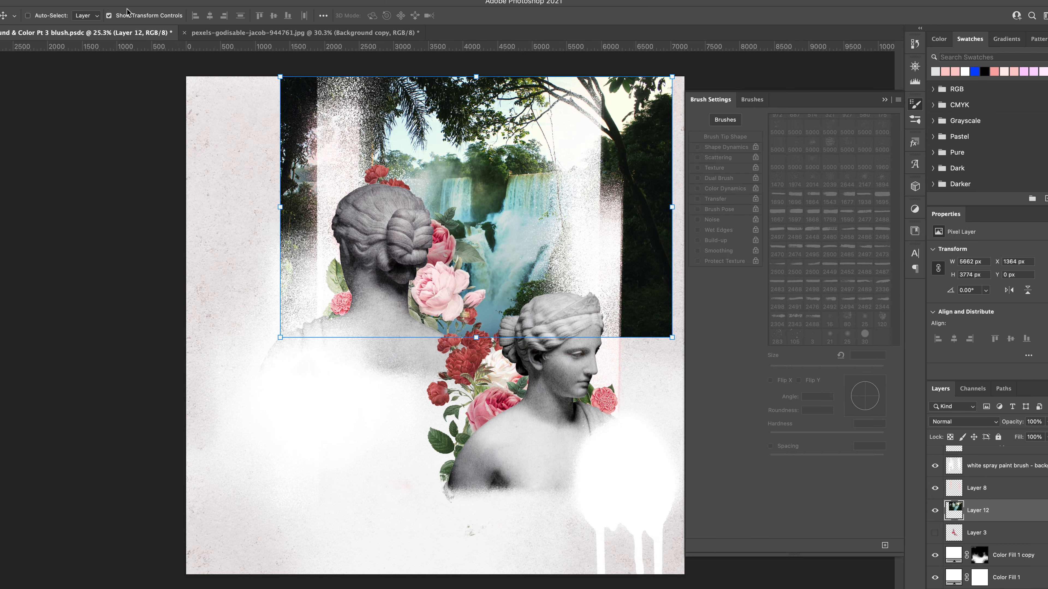
- Place the waterfall image above Layer 3, name it "waterfall1", and give it a layer mask
{"action": "key", "text": "Return"}
{"action": "key", "text": "b"}
{"action": "left_click", "coordinate": [777, 214]}
{"action": "scroll", "coordinate": [861, 263], "scroll_direction": "up", "scroll_amount": 10}
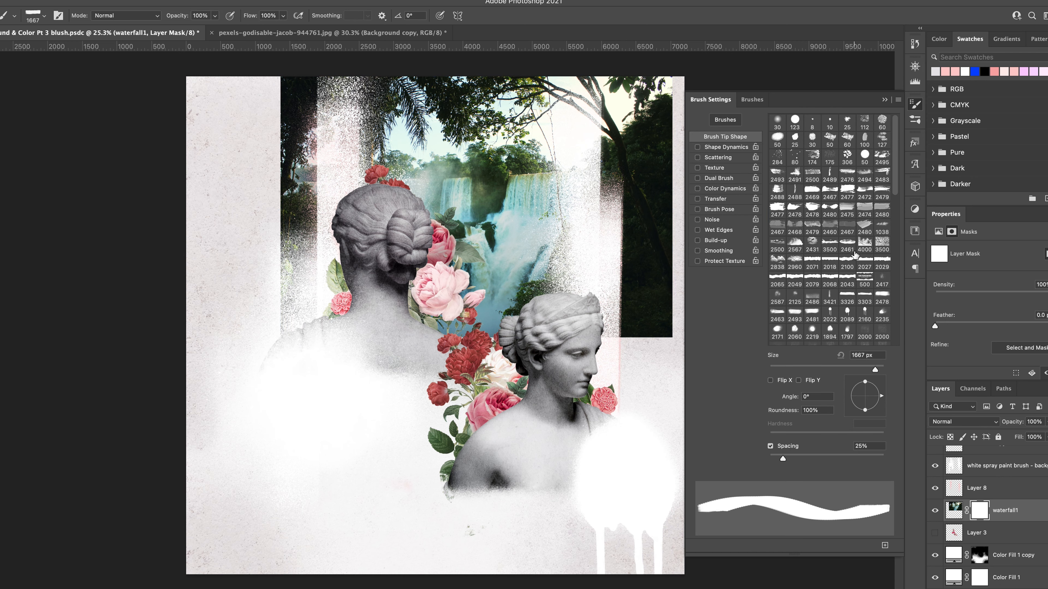
- Mask out the waterfall's outer side edges with an enlarged Spoon Graphics Spraypaint brush
{"action": "left_click", "coordinate": [724, 120]}
{"action": "left_click", "coordinate": [825, 324]}
{"action": "left_click", "coordinate": [821, 348]}
{"action": "left_click", "coordinate": [749, 373]}
{"action": "key", "text": "bracketright"}
{"action": "key", "text": "bracketright"}
{"action": "key", "text": "bracketright"}
{"action": "key", "text": "bracketright"}
{"action": "key", "text": "bracketright"}
{"action": "key", "text": "bracketright"}
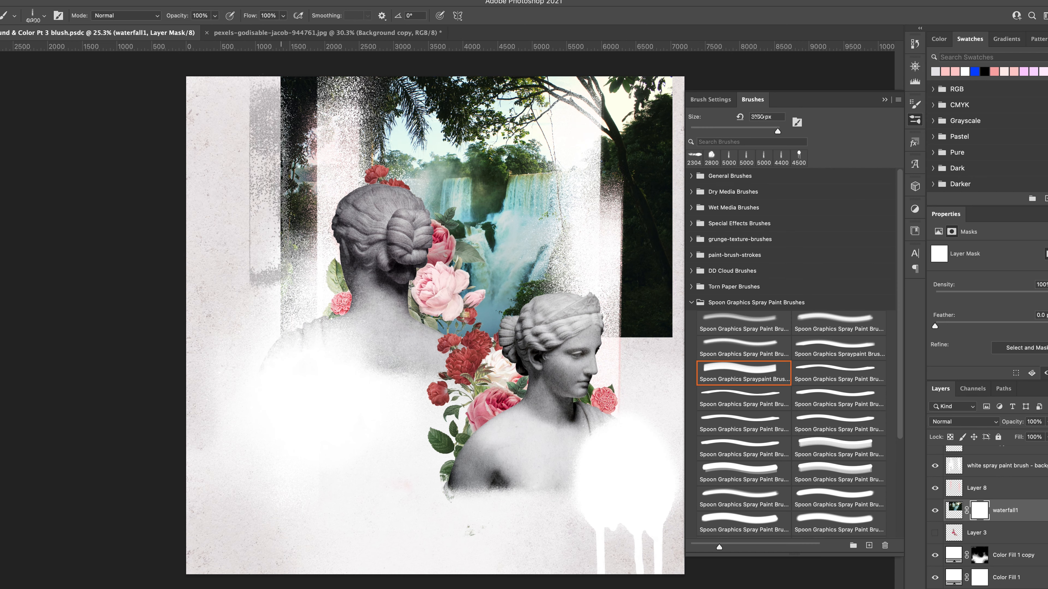
{"action": "left_click_drag", "start_coordinate": [276, 198], "coordinate": [306, 207]}
{"action": "left_click_drag", "start_coordinate": [667, 198], "coordinate": [685, 134]}
- Break up the waterfall's remaining edges on its mask with the 2219 px Spoon Graphics spray paint brush
{"action": "left_click", "coordinate": [837, 474]}
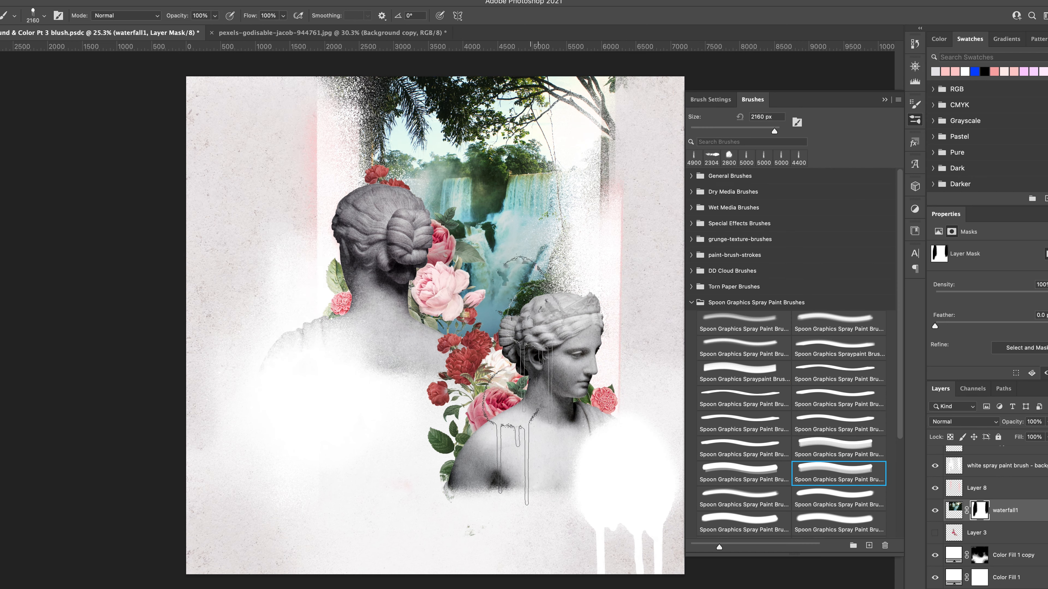
{"action": "left_click", "coordinate": [837, 524]}
{"action": "left_click_drag", "start_coordinate": [617, 147], "coordinate": [615, 199]}
{"action": "left_click_drag", "start_coordinate": [354, 99], "coordinate": [324, 173]}
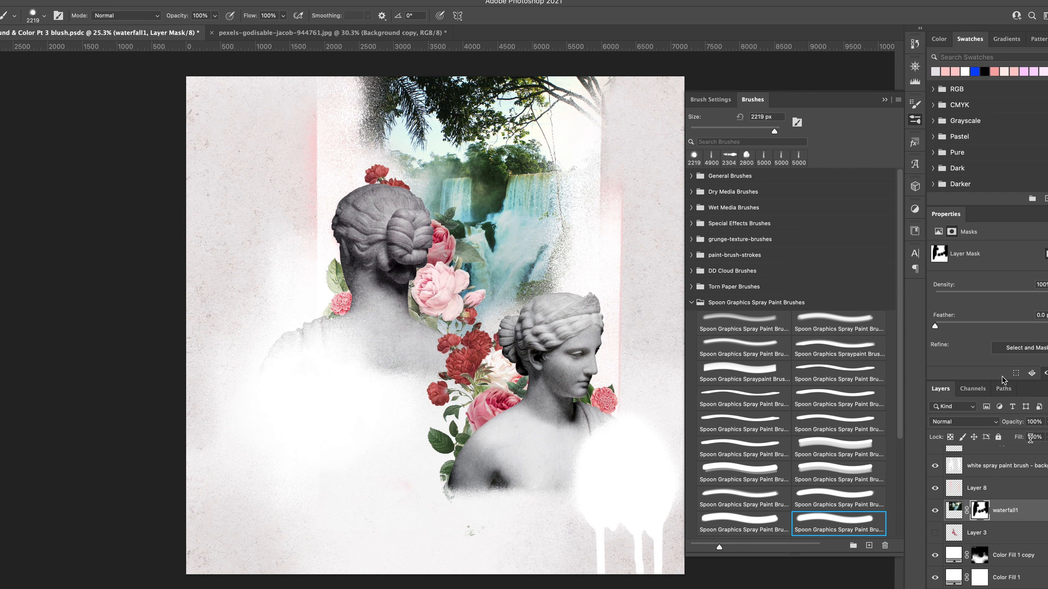
- Try a clipped Vibrance adjustment on the waterfall and delete it
{"action": "left_click", "coordinate": [1002, 588]}
{"action": "left_click", "coordinate": [1013, 472]}
{"action": "left_click_drag", "start_coordinate": [1044, 260], "coordinate": [1000, 260]}
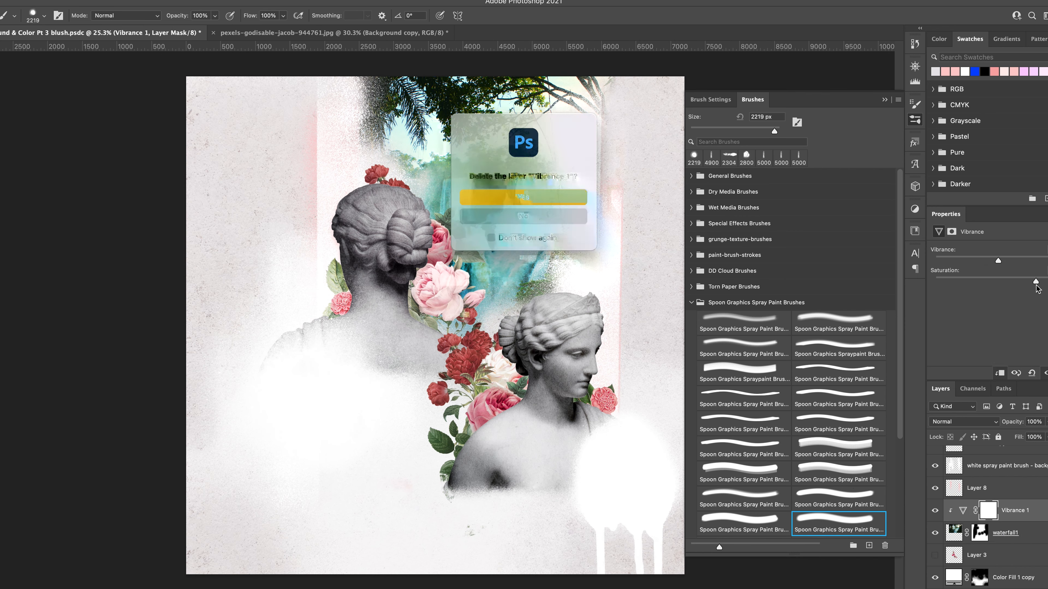
{"action": "key", "text": "Delete"}
- Clip a Levels adjustment to the waterfall layer and deepen its shadows
{"action": "left_click", "coordinate": [1002, 588]}
{"action": "left_click", "coordinate": [1014, 408]}
{"action": "left_click", "coordinate": [999, 373]}
{"action": "left_click_drag", "start_coordinate": [949, 330], "coordinate": [959, 330]}
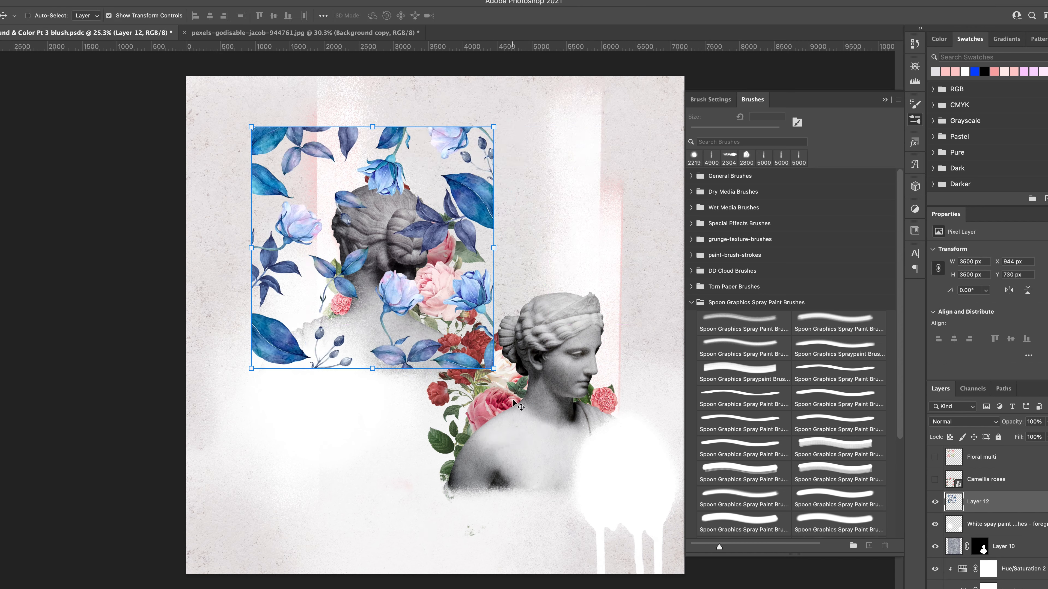
- Enlarge the blue floral image to about 6104 px wide, centre it on the canvas, and move Layer 12 above Layer 3
{"action": "left_click_drag", "start_coordinate": [496, 369], "coordinate": [672, 549]}
{"action": "left_click_drag", "start_coordinate": [461, 338], "coordinate": [440, 284]}
{"action": "key", "text": "Return"}
{"action": "left_click_drag", "start_coordinate": [995, 502], "coordinate": [999, 468]}
{"action": "mouse_move", "coordinate": [443, 166]}
{"action": "left_mouse_down"}
{"action": "mouse_move", "coordinate": [468, 229]}
{"action": "mouse_move", "coordinate": [444, 188]}
{"action": "mouse_move", "coordinate": [456, 184]}
{"action": "mouse_move", "coordinate": [444, 182]}
{"action": "left_mouse_up"}
- Add a mask to Layer 12 and spray away the blue florals around the back statue
{"action": "left_click", "coordinate": [986, 588]}
{"action": "key", "text": "b"}
{"action": "left_click_drag", "start_coordinate": [268, 281], "coordinate": [304, 398]}
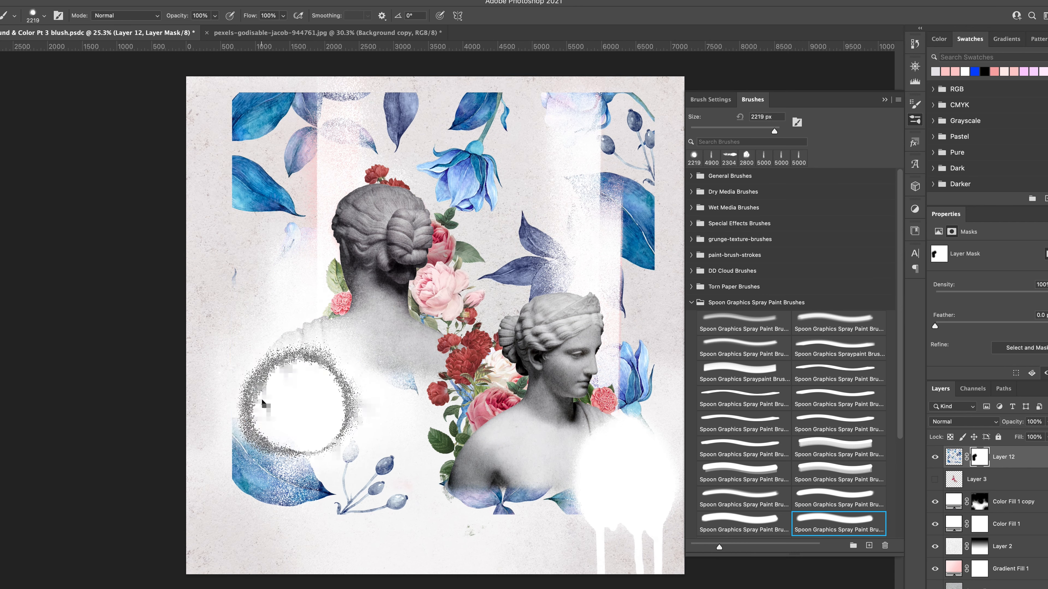
- Break up the upper blue florals on Layer 12's mask with the 2476 px dry brush tip
{"action": "scroll", "coordinate": [802, 230], "scroll_direction": "down", "scroll_amount": 15}
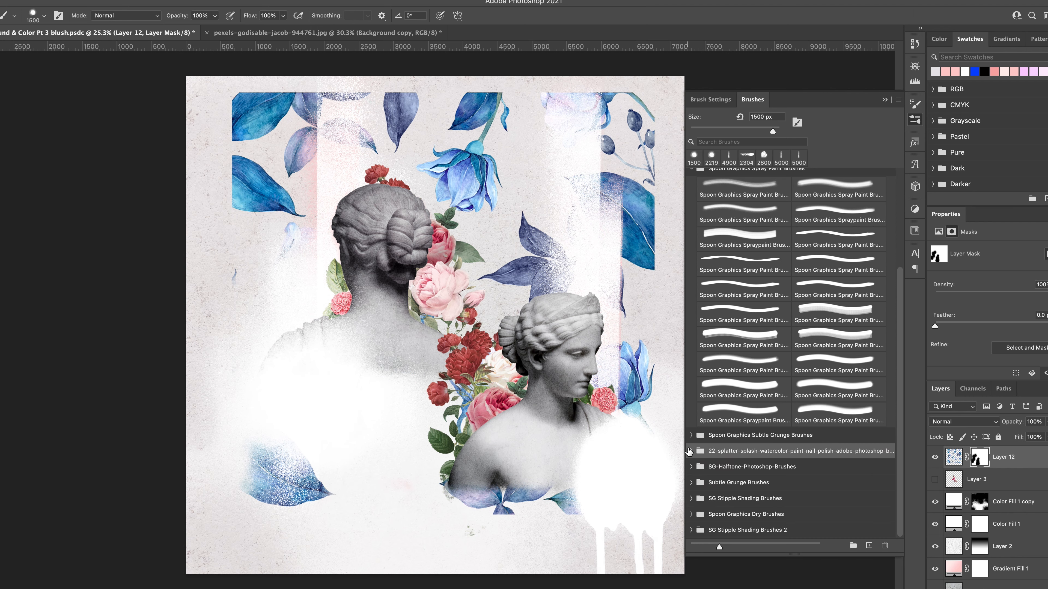
{"action": "left_click", "coordinate": [710, 100]}
{"action": "left_click", "coordinate": [847, 175]}
{"action": "left_click", "coordinate": [240, 103]}
{"action": "left_click", "coordinate": [203, 193]}
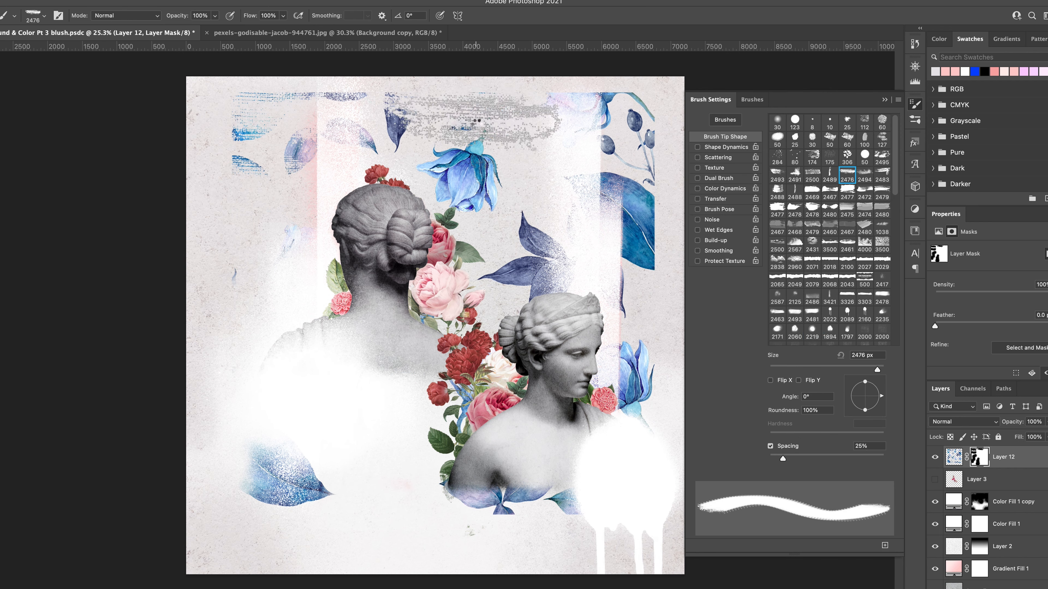
- Undo the recent mask strokes and fill Layer 12's mask with black
{"action": "key", "text": "super+z"}
{"action": "key", "text": "super+z"}
{"action": "key", "text": "super+z"}
{"action": "key", "text": "super+z"}
{"action": "key", "text": "super+z"}
{"action": "key", "text": "super+z"}
{"action": "left_click", "coordinate": [70, 1]}
{"action": "left_click", "coordinate": [117, 157]}
{"action": "key", "text": "Return"}
- Save the document and reveal patches of the blue florals on the mask with the 2469 px brush tip
{"action": "left_click", "coordinate": [812, 192]}
{"action": "key", "text": "super+s"}
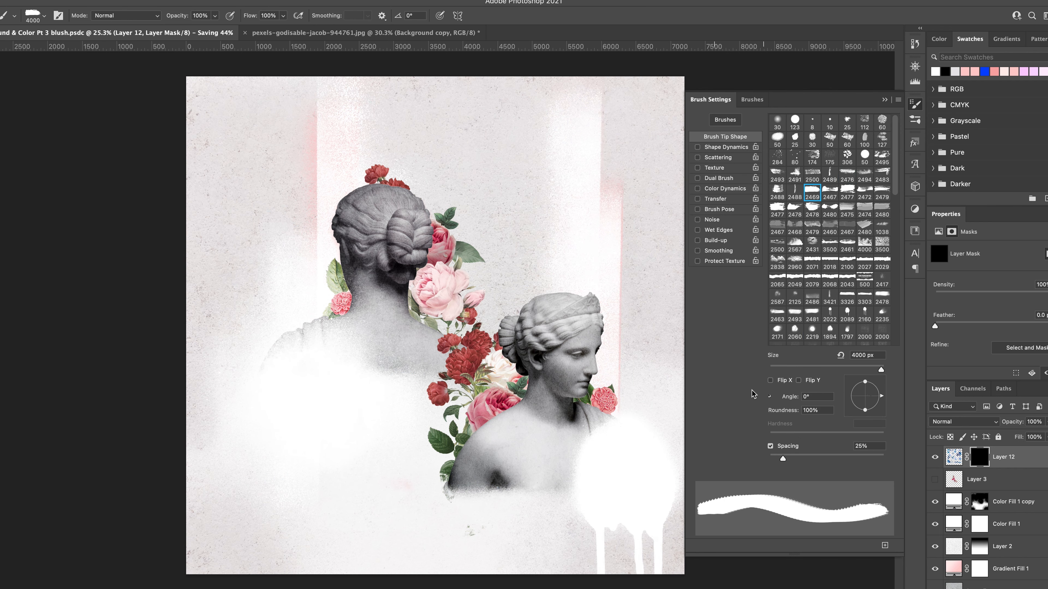
{"action": "left_click_drag", "start_coordinate": [882, 396], "coordinate": [872, 381]}
{"action": "left_click", "coordinate": [515, 256]}
{"action": "left_click", "coordinate": [496, 252]}
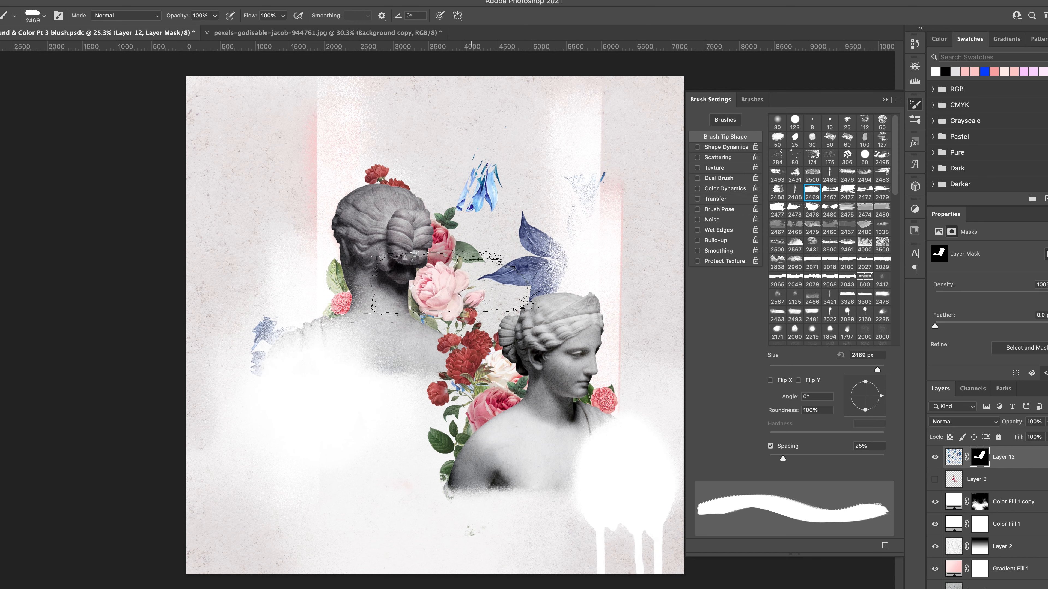
{"action": "left_click", "coordinate": [619, 390]}
{"action": "left_click", "coordinate": [587, 305]}
- Delete Layer 12's mask and move the blue floral layer above the foreground white spray paint layer
{"action": "right_click", "coordinate": [980, 457]}
{"action": "left_click", "coordinate": [1011, 472]}
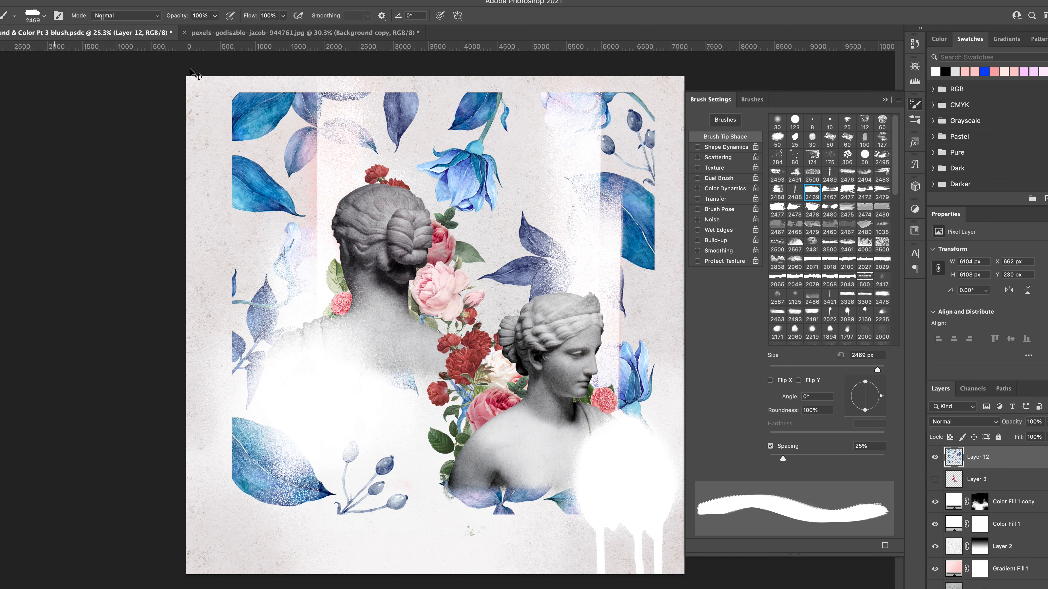
{"action": "key", "text": "v"}
{"action": "left_click_drag", "start_coordinate": [1013, 455], "coordinate": [1015, 493]}
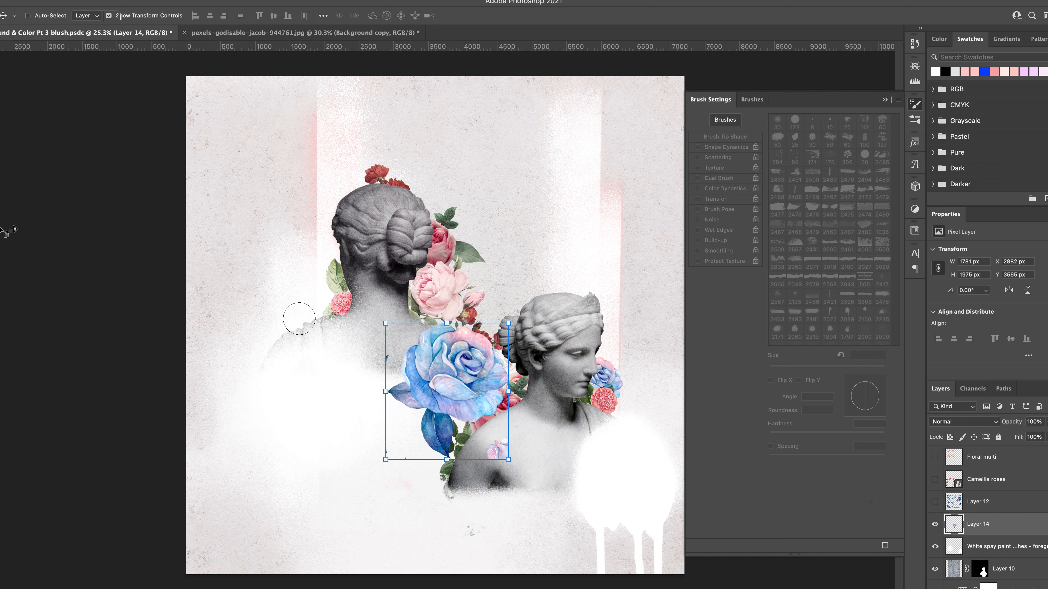
- Erase the stray fragments around the blue rose on Layer 14
{"action": "key", "text": "Return"}
{"action": "key", "text": "e"}
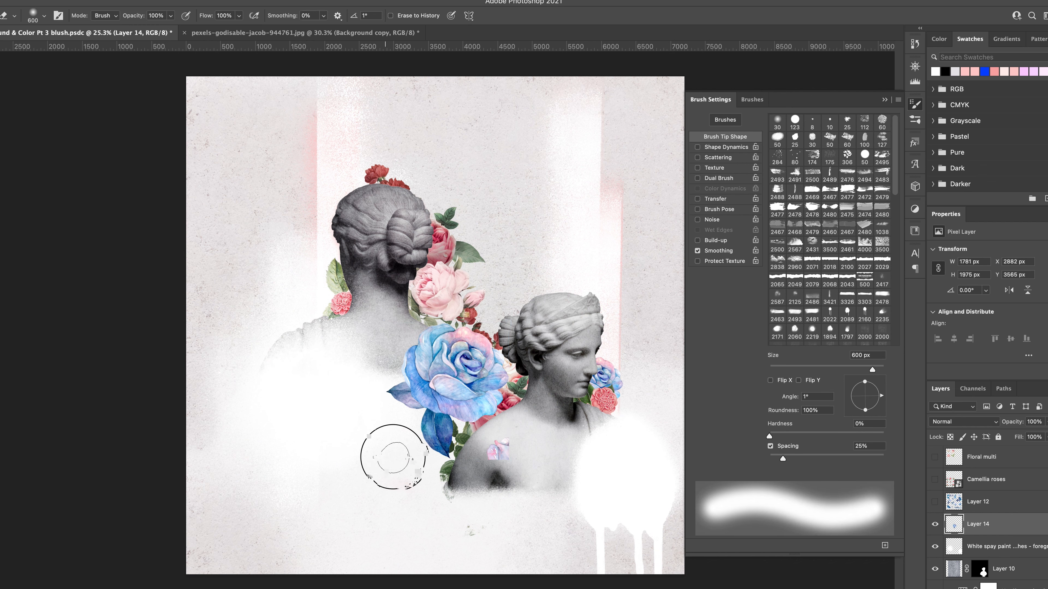
{"action": "key", "text": "v"}
- Scale the blue rose to 49.28%, rotate it about -72°, and tuck it beneath the front statue at the shoulder
{"action": "left_click_drag", "start_coordinate": [511, 318], "coordinate": [400, 314]}
{"action": "left_click_drag", "start_coordinate": [441, 372], "coordinate": [421, 441]}
{"action": "left_click_drag", "start_coordinate": [380, 381], "coordinate": [424, 456]}
{"action": "left_click_drag", "start_coordinate": [433, 479], "coordinate": [443, 396]}
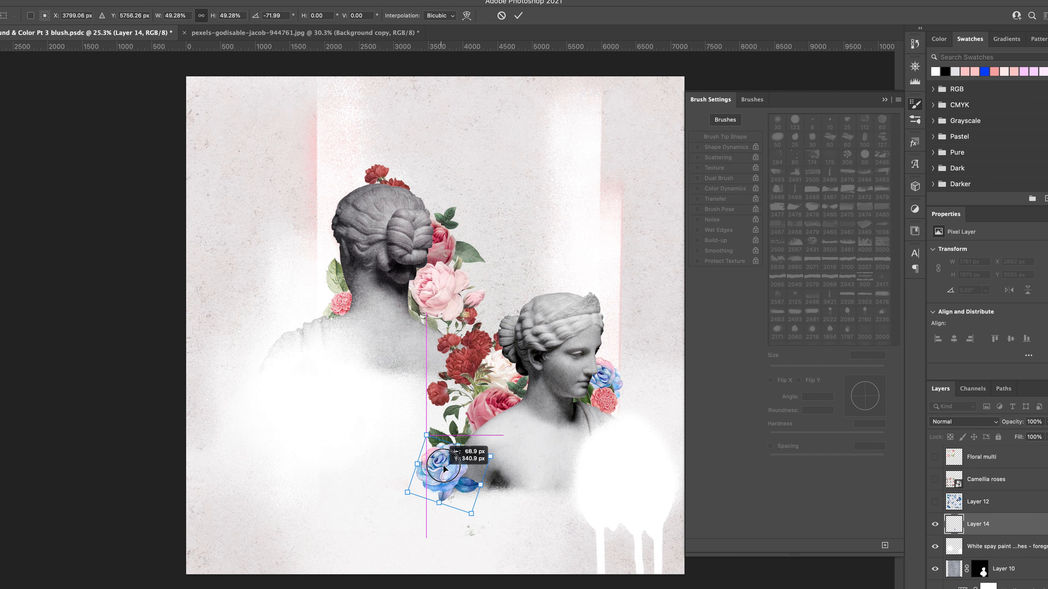
{"action": "key", "text": "Return"}
{"action": "mouse_move", "coordinate": [1028, 525]}
{"action": "left_mouse_down"}
{"action": "mouse_move", "coordinate": [1040, 552]}
{"action": "mouse_move", "coordinate": [1027, 505]}
{"action": "left_mouse_up"}
{"action": "left_click_drag", "start_coordinate": [448, 419], "coordinate": [456, 447]}
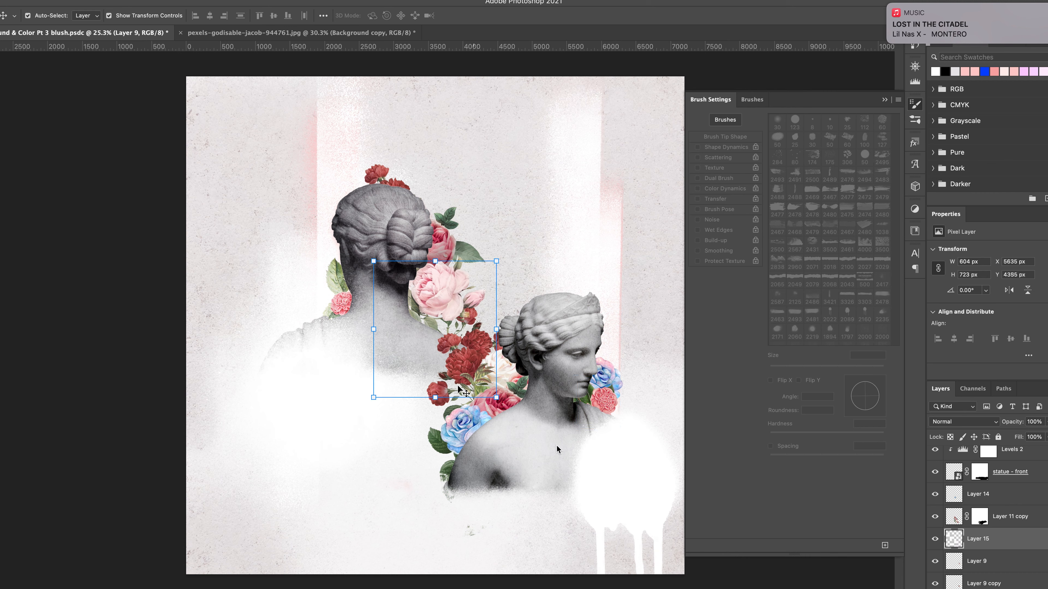
- Clean up the blue rose on Layer 15, rotate it about -23° and place it between the statues below the pink rose
{"action": "left_click_drag", "start_coordinate": [405, 338], "coordinate": [491, 216]}
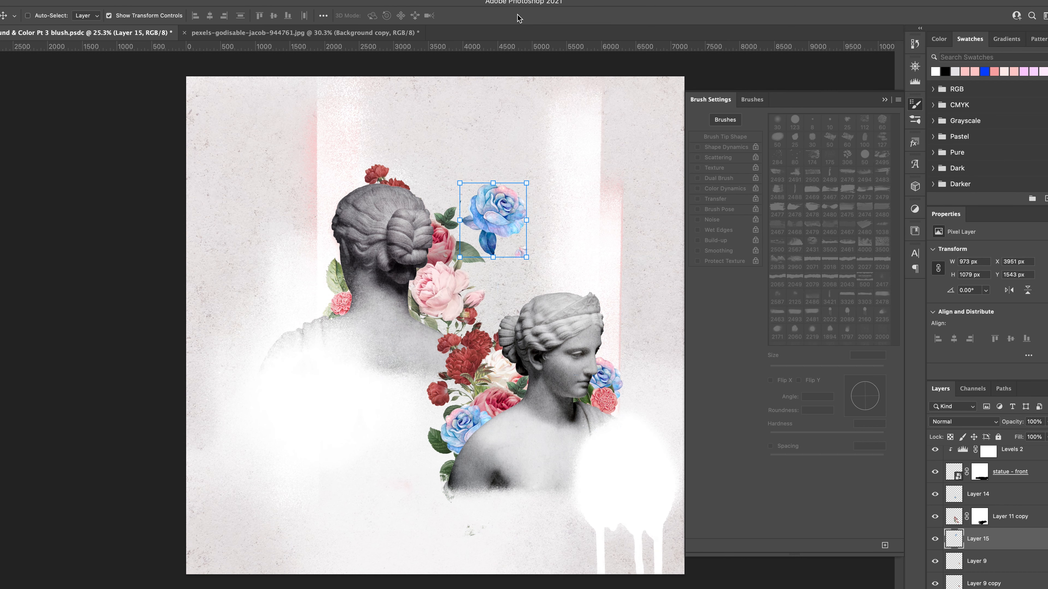
{"action": "key", "text": "e"}
{"action": "key", "text": "v"}
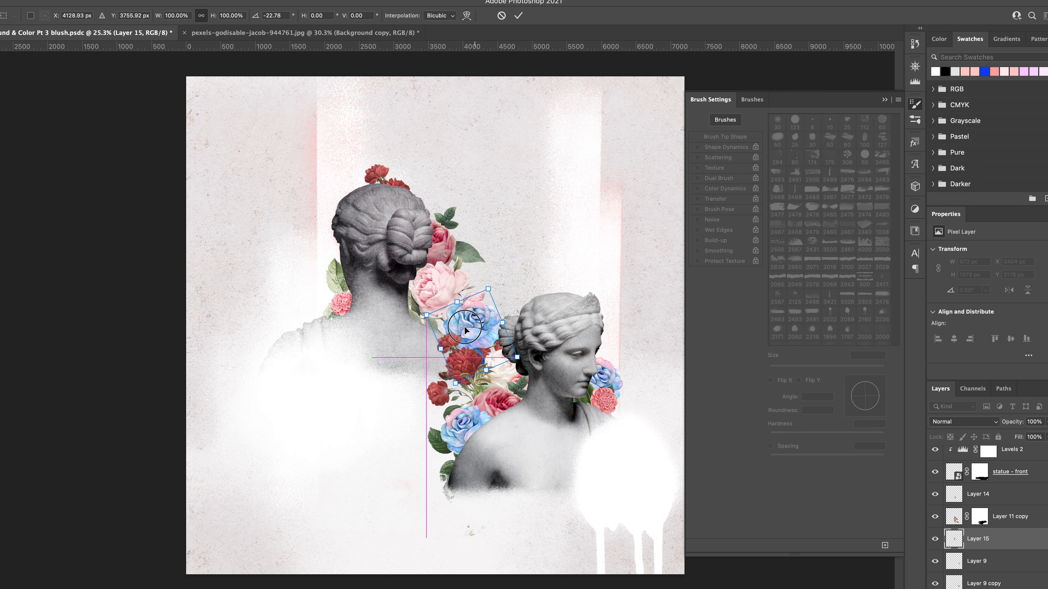
{"action": "left_click", "coordinate": [109, 15]}
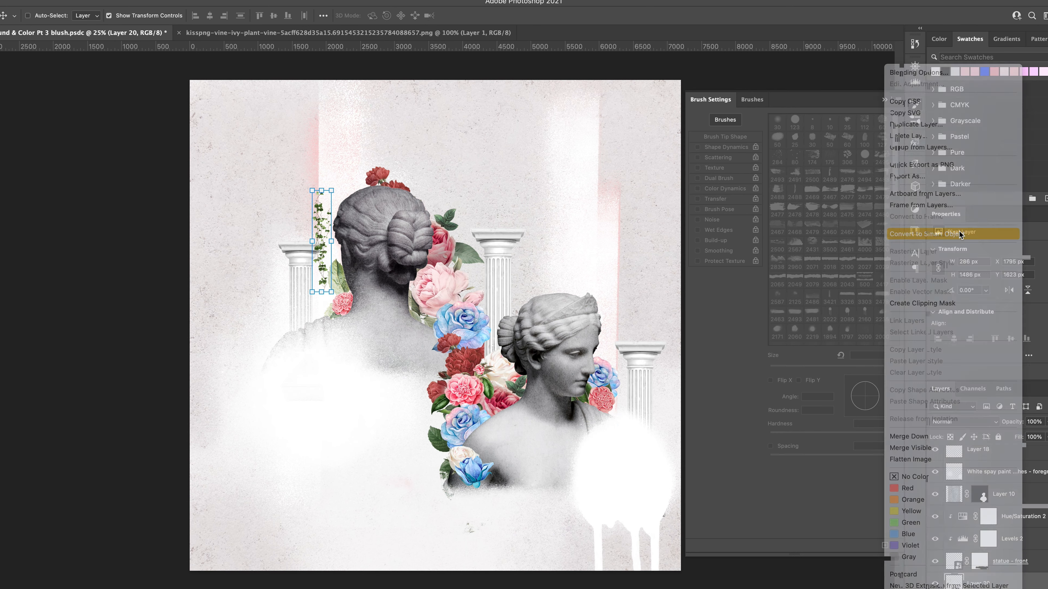
- Try the thin ivy strand on Layer 20 over the back statue's neck, scaled to 133.71% and rotated about -166°
{"action": "left_click_drag", "start_coordinate": [359, 516], "coordinate": [374, 245]}
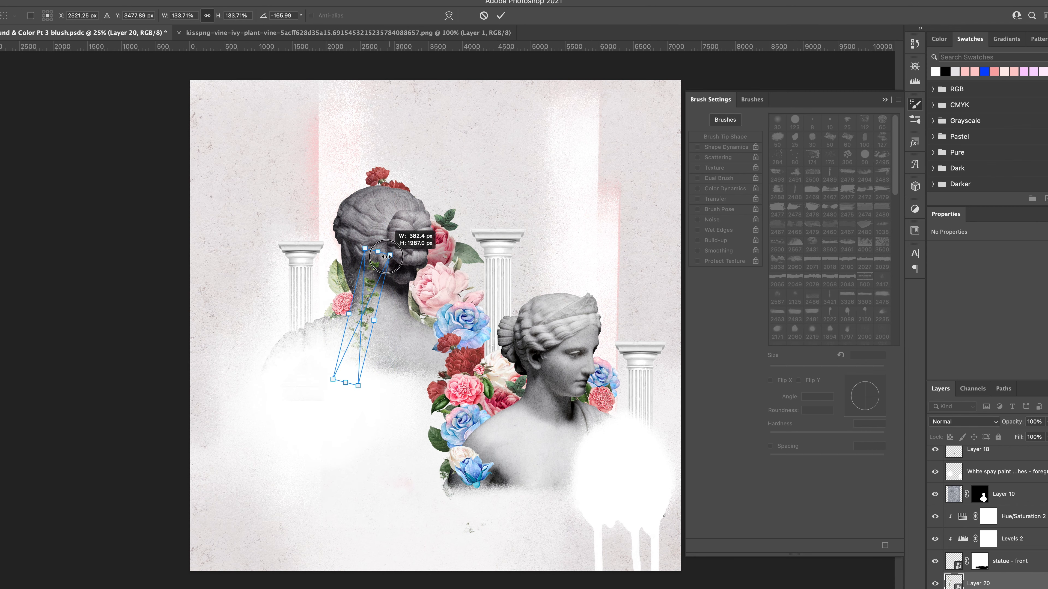
{"action": "left_click_drag", "start_coordinate": [421, 356], "coordinate": [354, 226]}
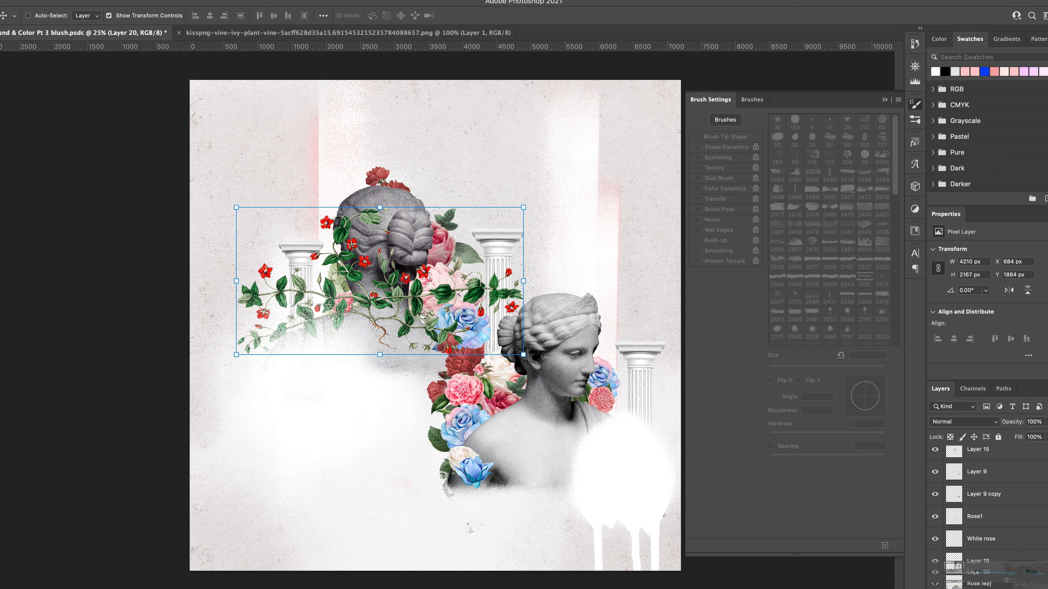
- Lower the red-flowered vine on Layer 20 to just above the background white spray paint layer and shift it behind the front statue
{"action": "left_click_drag", "start_coordinate": [1039, 578], "coordinate": [1039, 583]}
{"action": "left_click_drag", "start_coordinate": [359, 281], "coordinate": [380, 219]}
{"action": "left_click_drag", "start_coordinate": [1018, 459], "coordinate": [1017, 490]}
{"action": "left_click_drag", "start_coordinate": [406, 219], "coordinate": [512, 281]}
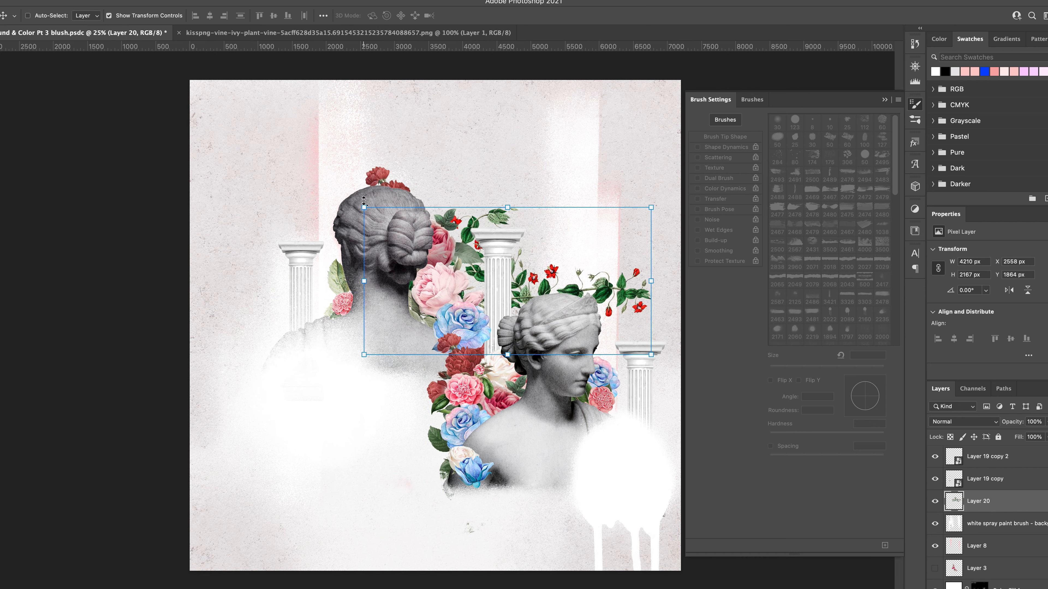
- Rotate the Layer 20 vine clockwise so it climbs behind the front statue and the middle column
{"action": "left_click_drag", "start_coordinate": [665, 202], "coordinate": [671, 343]}
{"action": "left_click_drag", "start_coordinate": [512, 277], "coordinate": [561, 315]}
{"action": "key", "text": "Escape"}
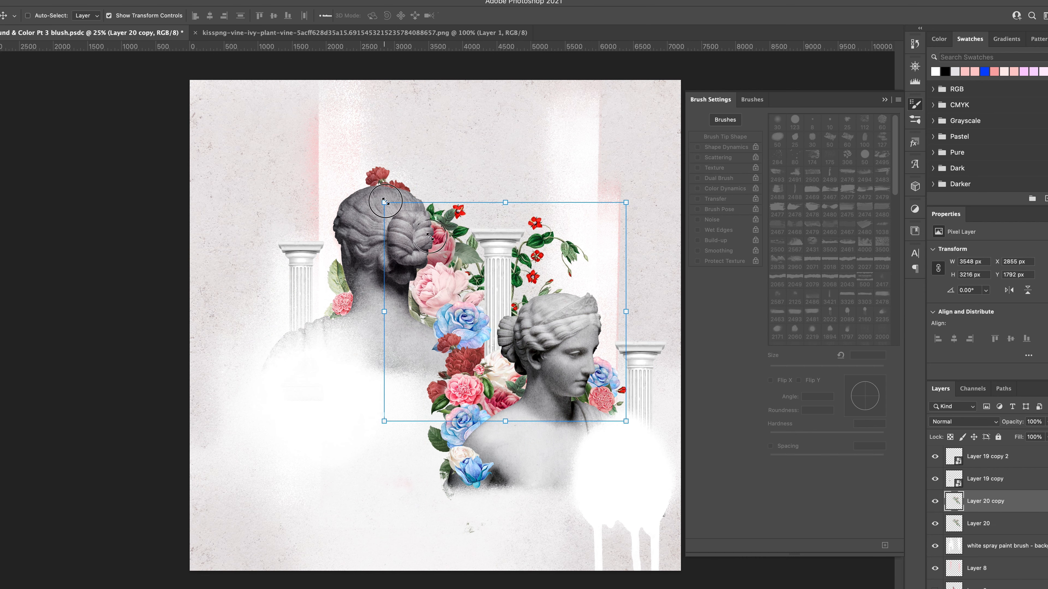
- Scale down the Layer 20 vine copy, flip it horizontally and place it behind the back statue beside the left column
{"action": "left_click_drag", "start_coordinate": [386, 201], "coordinate": [430, 237]}
{"action": "key", "text": "Return"}
{"action": "left_click", "coordinate": [69, 1]}
{"action": "mouse_move", "coordinate": [105, 228]}
{"action": "left_click", "coordinate": [306, 421]}
{"action": "left_click_drag", "start_coordinate": [602, 243], "coordinate": [388, 251]}
{"action": "left_click_drag", "start_coordinate": [1027, 494], "coordinate": [1021, 579]}
{"action": "left_click_drag", "start_coordinate": [350, 298], "coordinate": [380, 244]}
- Paste another floral cutout, resize it and raise its layer to place it beside the front statue
{"action": "scroll", "coordinate": [1019, 567], "scroll_direction": "up", "scroll_amount": 5}
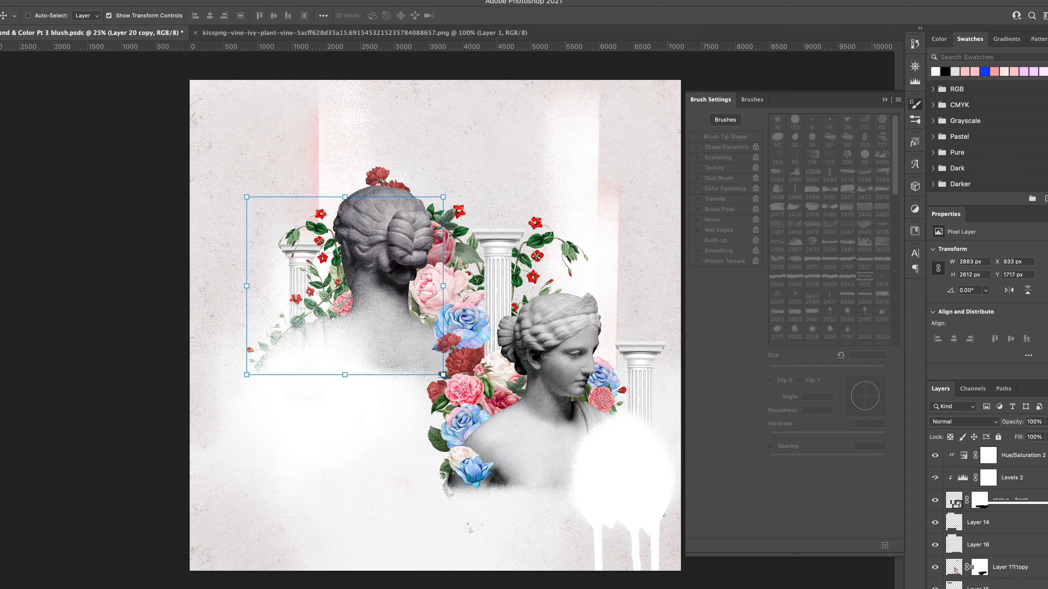
{"action": "scroll", "coordinate": [1018, 497], "scroll_direction": "up", "scroll_amount": 5}
{"action": "left_click", "coordinate": [1017, 488]}
{"action": "left_click", "coordinate": [1018, 505]}
{"action": "key", "text": "super+v"}
{"action": "left_click_drag", "start_coordinate": [290, 251], "coordinate": [382, 296]}
{"action": "left_click_drag", "start_coordinate": [498, 371], "coordinate": [542, 437]}
{"action": "key", "text": "Return"}
{"action": "left_click_drag", "start_coordinate": [990, 507], "coordinate": [989, 451]}
{"action": "left_click_drag", "start_coordinate": [487, 412], "coordinate": [536, 403]}
- Paste a second floral cutout, scale it down and reorder its layer beside the back statue
{"action": "key", "text": "super+v"}
{"action": "left_click_drag", "start_coordinate": [444, 265], "coordinate": [379, 207]}
{"action": "left_click_drag", "start_coordinate": [379, 207], "coordinate": [350, 363]}
{"action": "left_click_drag", "start_coordinate": [1011, 457], "coordinate": [1015, 533]}
{"action": "left_click_drag", "start_coordinate": [305, 351], "coordinate": [280, 402]}
{"action": "left_click_drag", "start_coordinate": [209, 310], "coordinate": [257, 384]}
{"action": "key", "text": "Return"}
- Position and resize the floral cutout on the front statue's right side and lower its layer
{"action": "left_click_drag", "start_coordinate": [304, 452], "coordinate": [261, 331]}
{"action": "left_click_drag", "start_coordinate": [1019, 524], "coordinate": [1019, 450]}
{"action": "left_click_drag", "start_coordinate": [276, 331], "coordinate": [551, 307]}
{"action": "left_click_drag", "start_coordinate": [618, 244], "coordinate": [601, 230]}
{"action": "key", "text": "Return"}
{"action": "left_click_drag", "start_coordinate": [990, 457], "coordinate": [994, 583]}
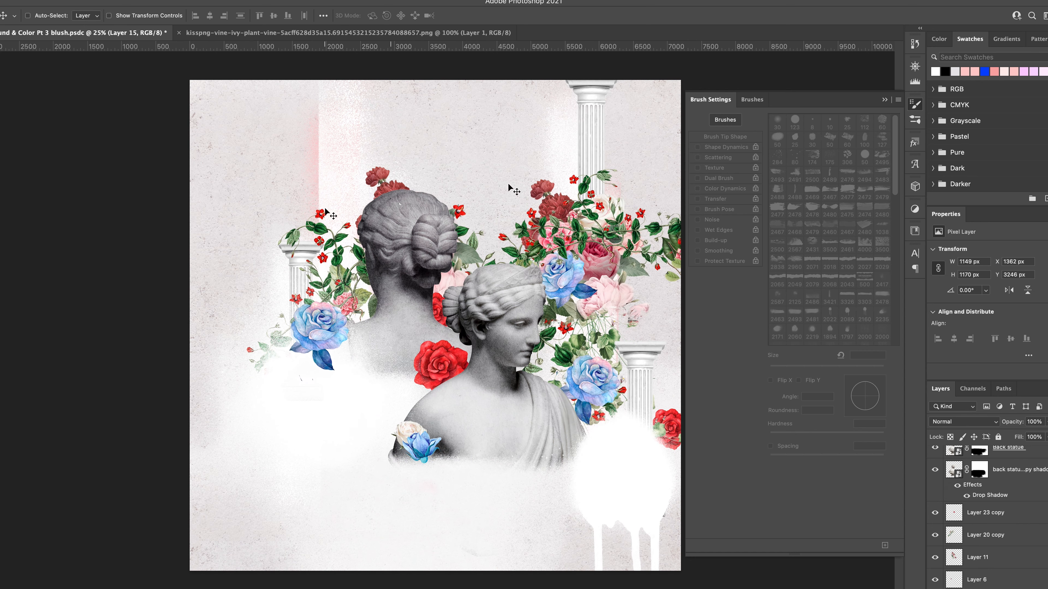
- Move the Layer 21 vine above the statues and the Layer 14 blue rose to the front statue's left shoulder
{"action": "left_click", "coordinate": [109, 16]}
{"action": "left_click_drag", "start_coordinate": [647, 261], "coordinate": [478, 431]}
{"action": "left_click_drag", "start_coordinate": [998, 462], "coordinate": [990, 510]}
{"action": "left_click_drag", "start_coordinate": [405, 432], "coordinate": [503, 86]}
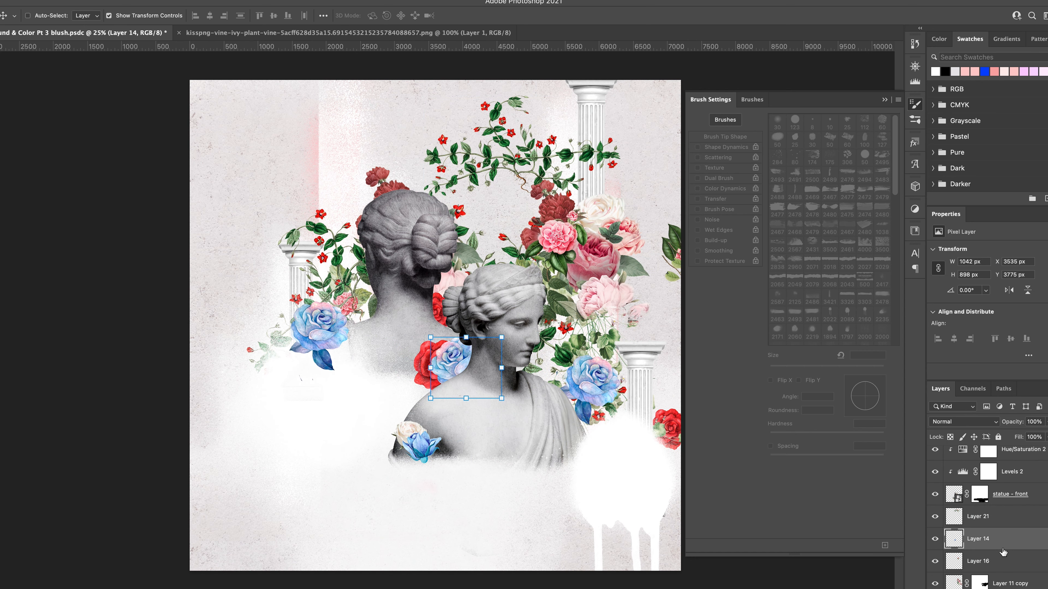
- Place the Layer 16 pink carnation at the front statue's left shoulder and the Layer 11 copy roses behind its right side
{"action": "left_click", "coordinate": [1003, 560]}
{"action": "left_click_drag", "start_coordinate": [560, 238], "coordinate": [433, 378]}
{"action": "left_click", "coordinate": [1006, 581]}
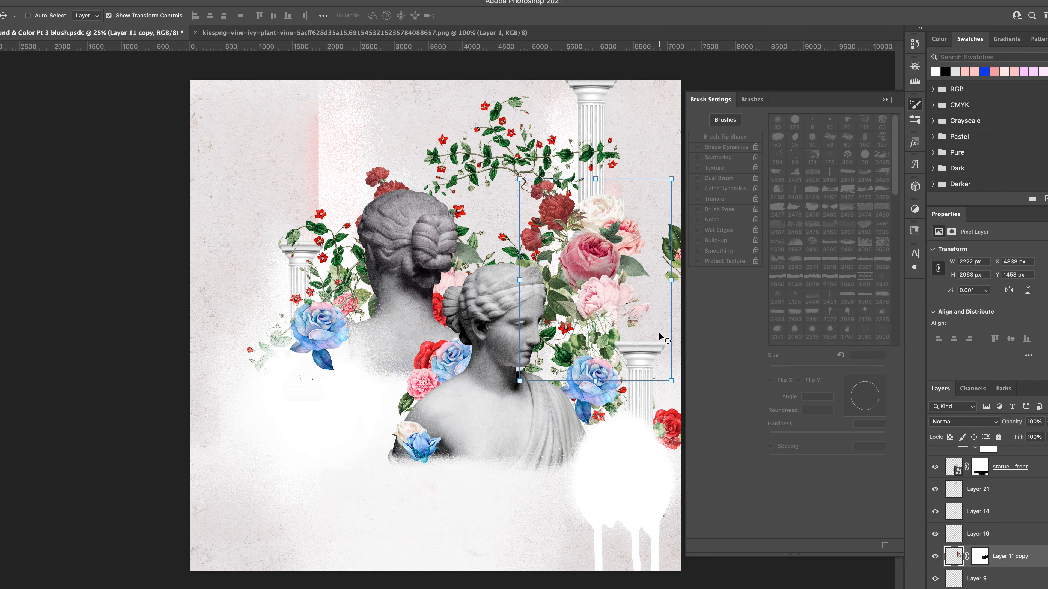
{"action": "left_click_drag", "start_coordinate": [611, 266], "coordinate": [566, 353]}
- Move the Layer 9 carnation onto the front statue's right shoulder and hide the Layer 9 copy florals
{"action": "scroll", "coordinate": [1006, 517], "scroll_direction": "down", "scroll_amount": 3}
{"action": "left_click", "coordinate": [1005, 517]}
{"action": "left_click_drag", "start_coordinate": [555, 276], "coordinate": [420, 345]}
{"action": "left_click_drag", "start_coordinate": [420, 345], "coordinate": [420, 352]}
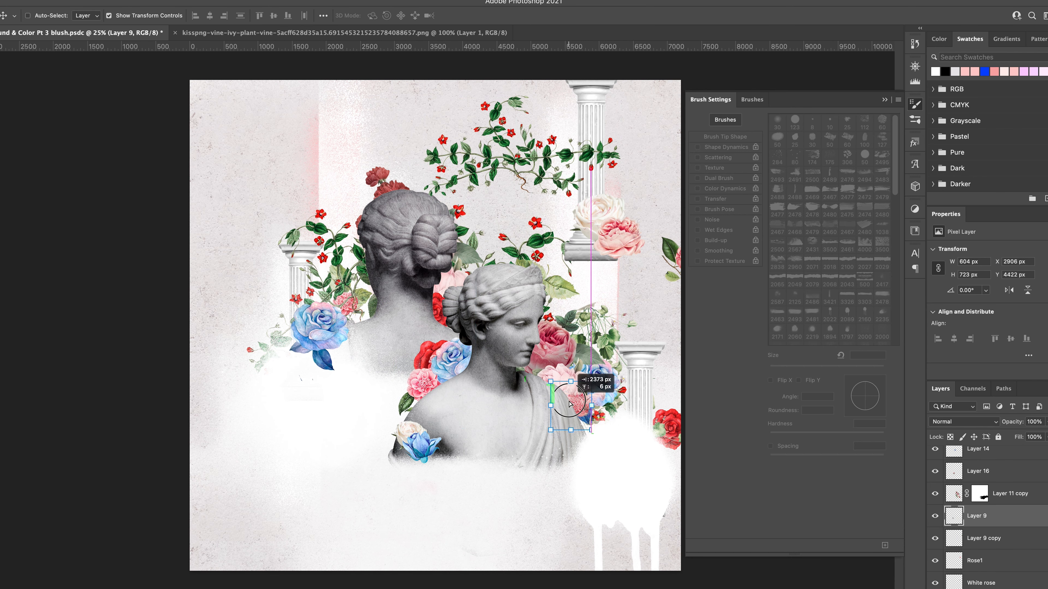
{"action": "left_click_drag", "start_coordinate": [570, 404], "coordinate": [569, 404]}
{"action": "left_click", "coordinate": [996, 539]}
{"action": "left_click_drag", "start_coordinate": [679, 253], "coordinate": [494, 313]}
- Raise Rose1 above Layer 16, flip it horizontally and tuck it behind the front statue's neck
{"action": "left_click", "coordinate": [998, 561]}
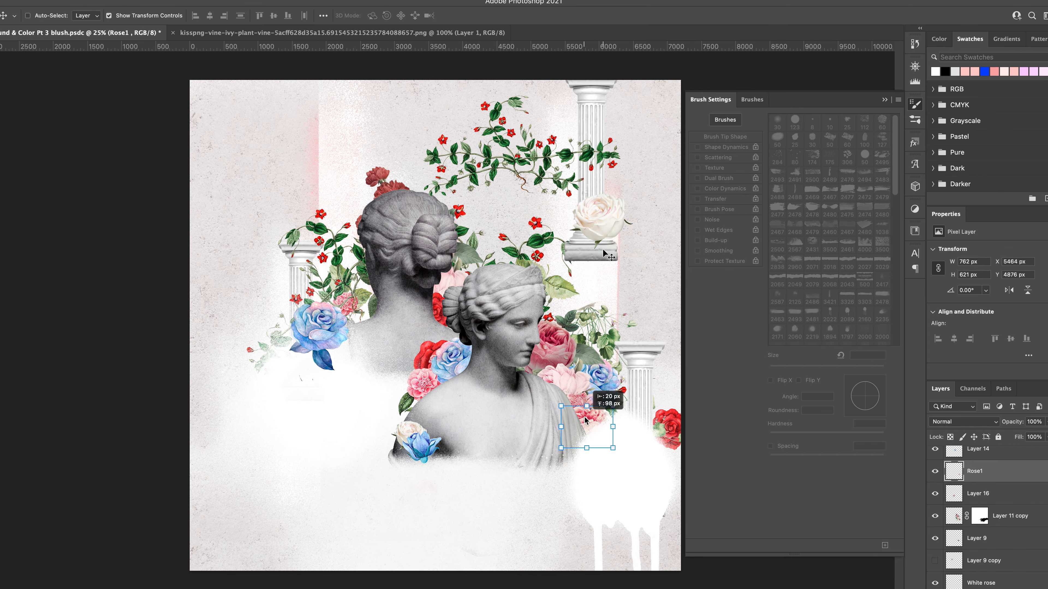
{"action": "left_click", "coordinate": [68, 2]}
{"action": "mouse_move", "coordinate": [173, 227]}
{"action": "left_click_drag", "start_coordinate": [511, 353], "coordinate": [535, 368]}
{"action": "left_click", "coordinate": [256, 421]}
{"action": "key", "text": "Return"}
{"action": "left_click", "coordinate": [1032, 495]}
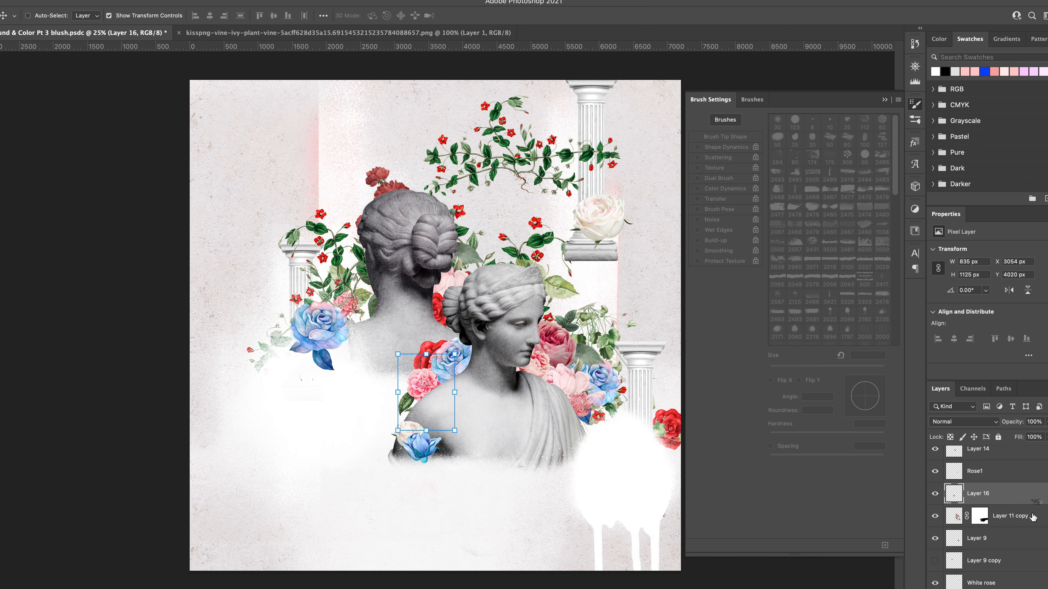
- Raise the White rose layer above Layer 10 and place the rose at the front statue's right shoulder
{"action": "left_click", "coordinate": [986, 582]}
{"action": "left_click_drag", "start_coordinate": [604, 226], "coordinate": [452, 349]}
{"action": "left_click_drag", "start_coordinate": [1036, 501], "coordinate": [1033, 456]}
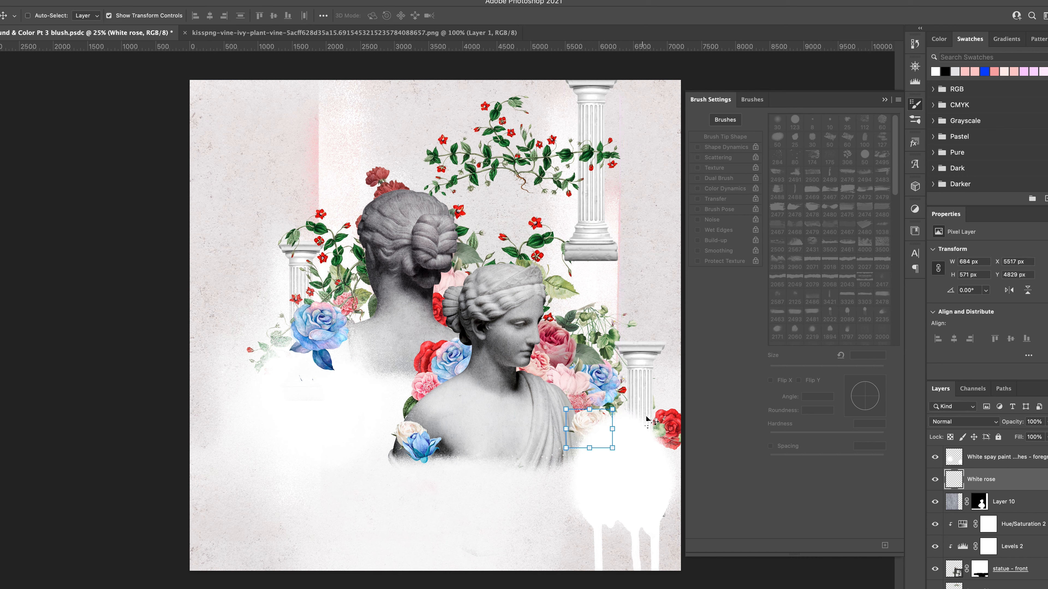
- Scale the Layer 15 blue rose to 84.21% and place it under the pink roses beside the back statue
{"action": "left_click", "coordinate": [1003, 505]}
{"action": "scroll", "coordinate": [992, 531], "scroll_direction": "down", "scroll_amount": 5}
{"action": "left_click_drag", "start_coordinate": [425, 207], "coordinate": [417, 198]}
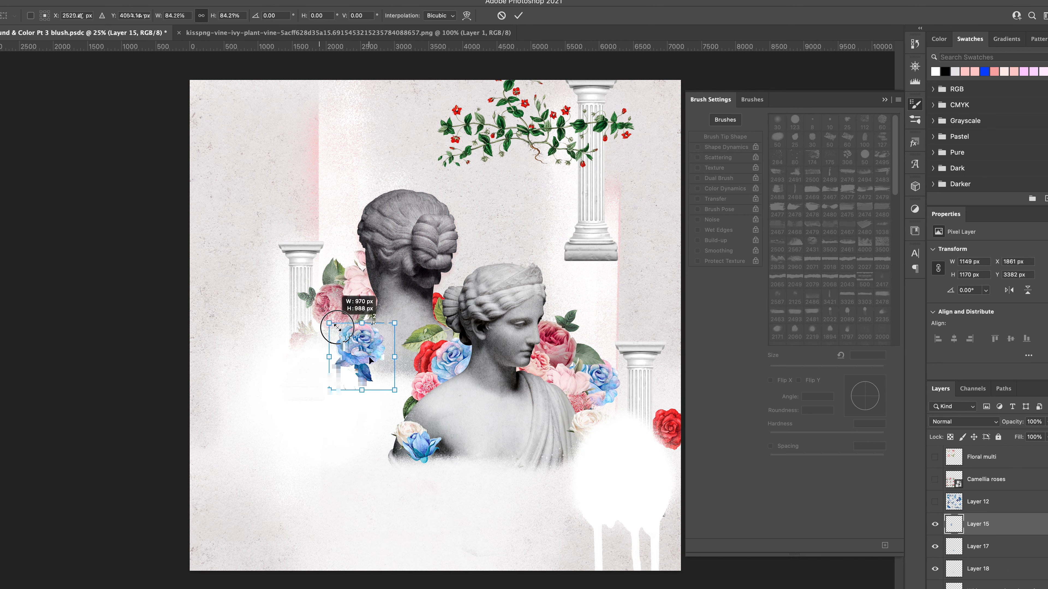
{"action": "left_click_drag", "start_coordinate": [359, 314], "coordinate": [348, 334]}
- Resize and rotate the Layer 21 vine so it climbs behind the back statue's head, and lower its layer beneath Layer 8
{"action": "left_click", "coordinate": [986, 479]}
{"action": "scroll", "coordinate": [990, 495], "scroll_direction": "down", "scroll_amount": 10}
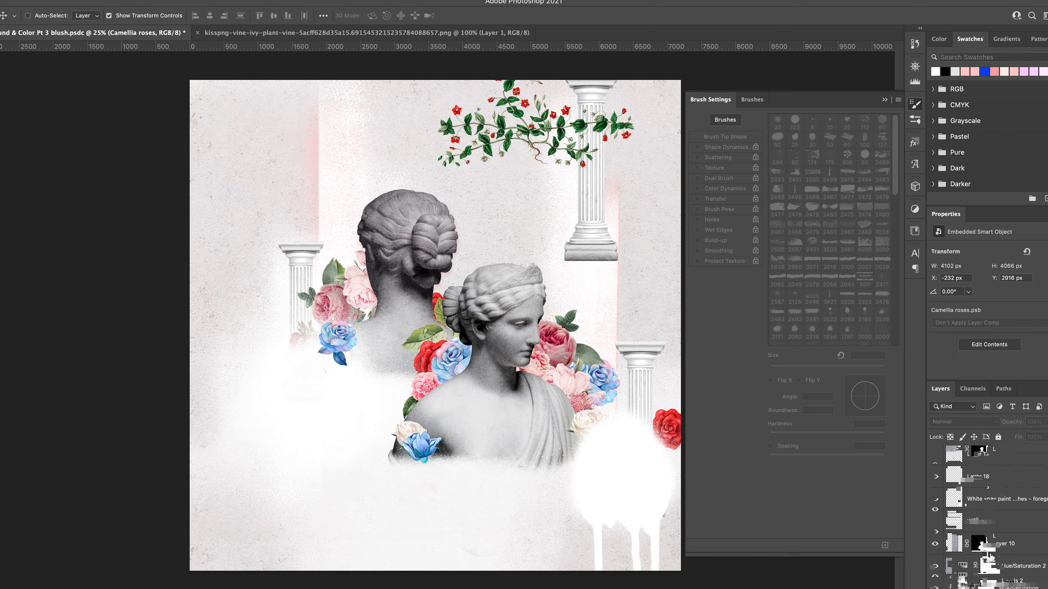
{"action": "left_click", "coordinate": [980, 480]}
{"action": "left_click_drag", "start_coordinate": [532, 123], "coordinate": [419, 248]}
{"action": "left_click_drag", "start_coordinate": [309, 177], "coordinate": [406, 110]}
{"action": "key", "text": "Return"}
{"action": "scroll", "coordinate": [995, 494], "scroll_direction": "up", "scroll_amount": 5}
{"action": "scroll", "coordinate": [995, 495], "scroll_direction": "down", "scroll_amount": 10}
{"action": "left_click_drag", "start_coordinate": [995, 495], "coordinate": [994, 486]}
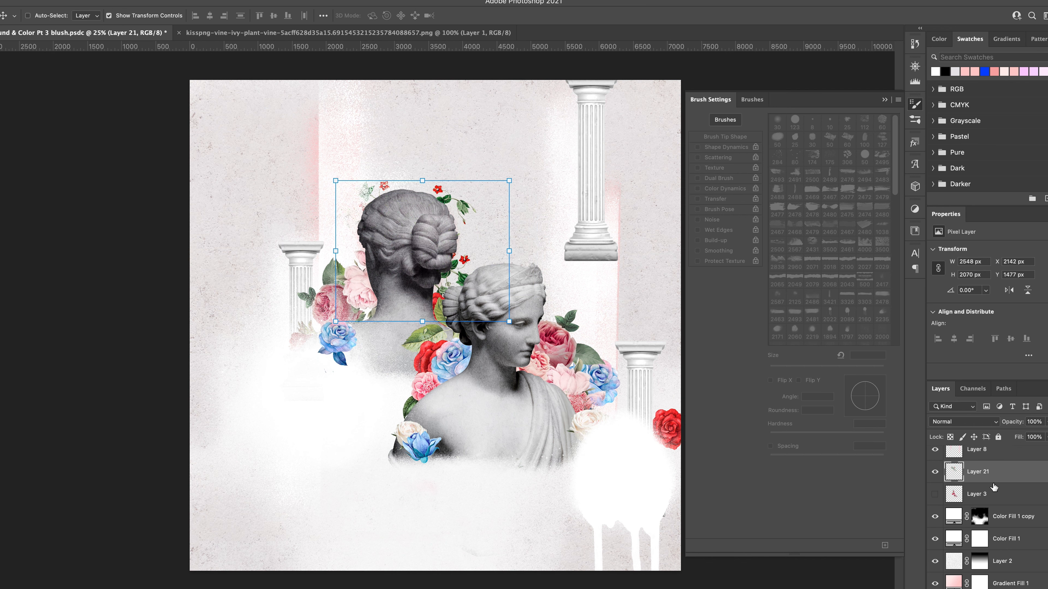
{"action": "left_click_drag", "start_coordinate": [461, 247], "coordinate": [446, 222]}
{"action": "left_click", "coordinate": [517, 16]}
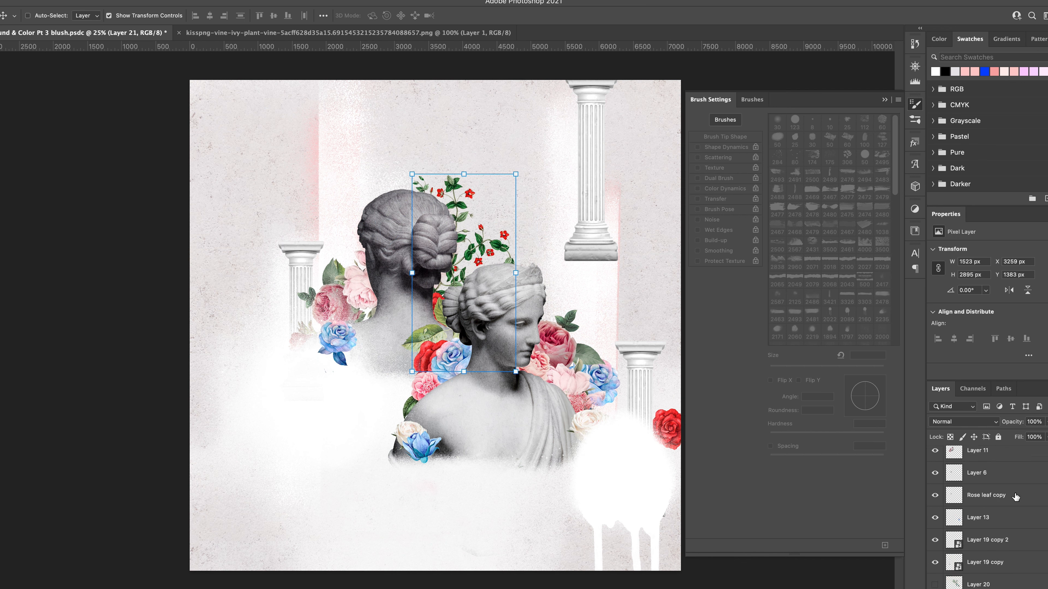
- Move the red rose on Layer 23 up between the statues, above the blue rose
{"action": "scroll", "coordinate": [992, 525], "scroll_direction": "down", "scroll_amount": 3}
{"action": "left_click", "coordinate": [978, 569]}
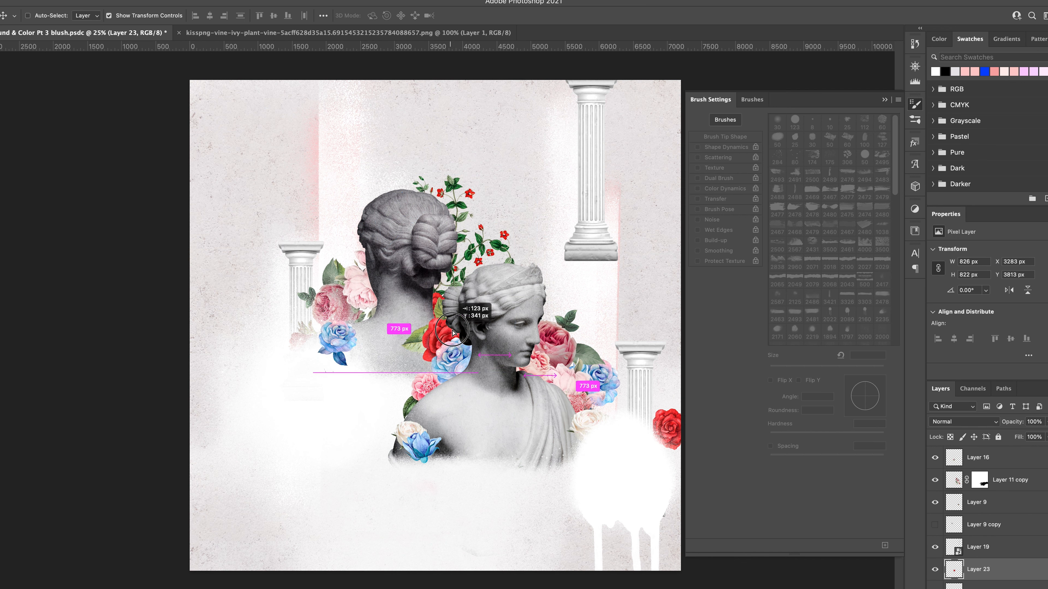
{"action": "scroll", "coordinate": [1014, 523], "scroll_direction": "up", "scroll_amount": 4}
- Raise Layer 9 above Layer 10, rotate its carnation -80° and place it at the bottom of the front statue's drapery
{"action": "left_click", "coordinate": [1012, 518]}
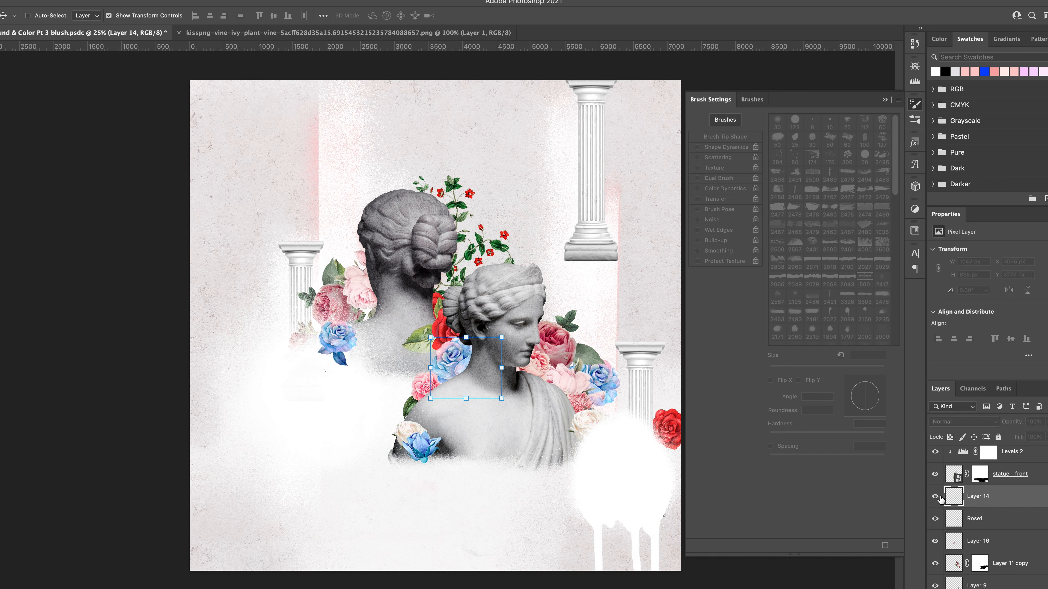
{"action": "left_click", "coordinate": [1024, 571]}
{"action": "left_click", "coordinate": [1010, 519]}
{"action": "scroll", "coordinate": [1010, 527], "scroll_direction": "down", "scroll_amount": 2}
{"action": "left_click", "coordinate": [1010, 524]}
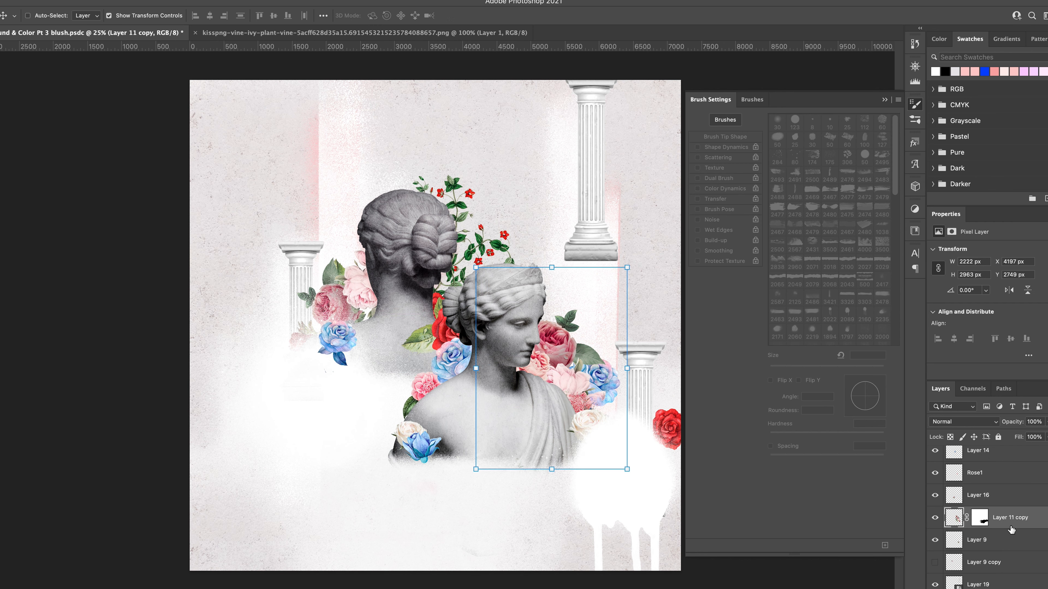
{"action": "left_click_drag", "start_coordinate": [1007, 539], "coordinate": [990, 468]}
{"action": "left_click_drag", "start_coordinate": [581, 386], "coordinate": [579, 385]}
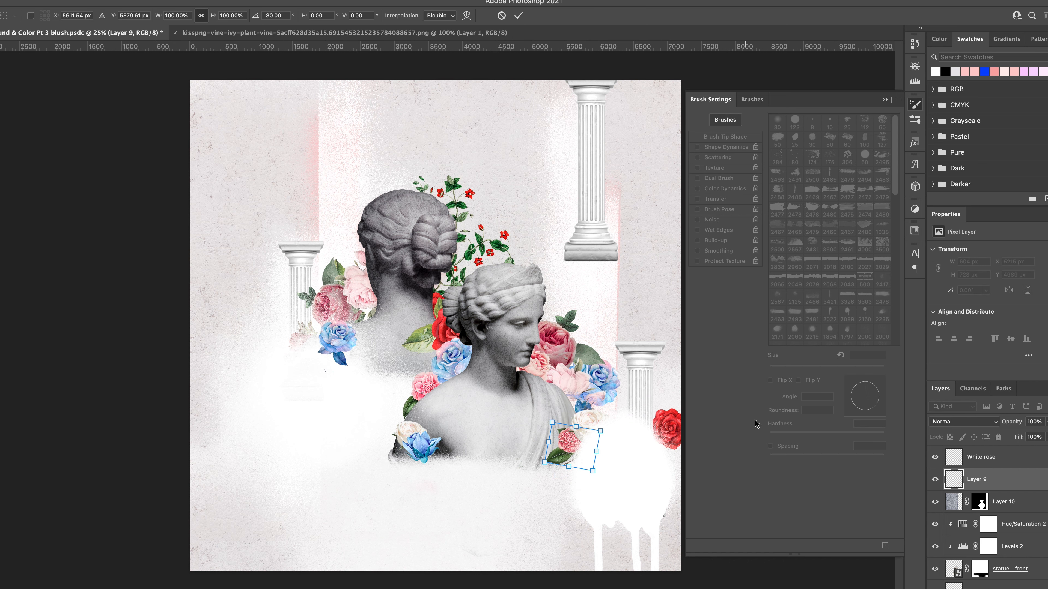
{"action": "key", "text": "Return"}
- Raise the red rose on Layer 23 copy 2 above Layer 9 and move it to the lower end of the drapery
{"action": "left_click", "coordinate": [668, 429]}
{"action": "left_click_drag", "start_coordinate": [1011, 585], "coordinate": [999, 451]}
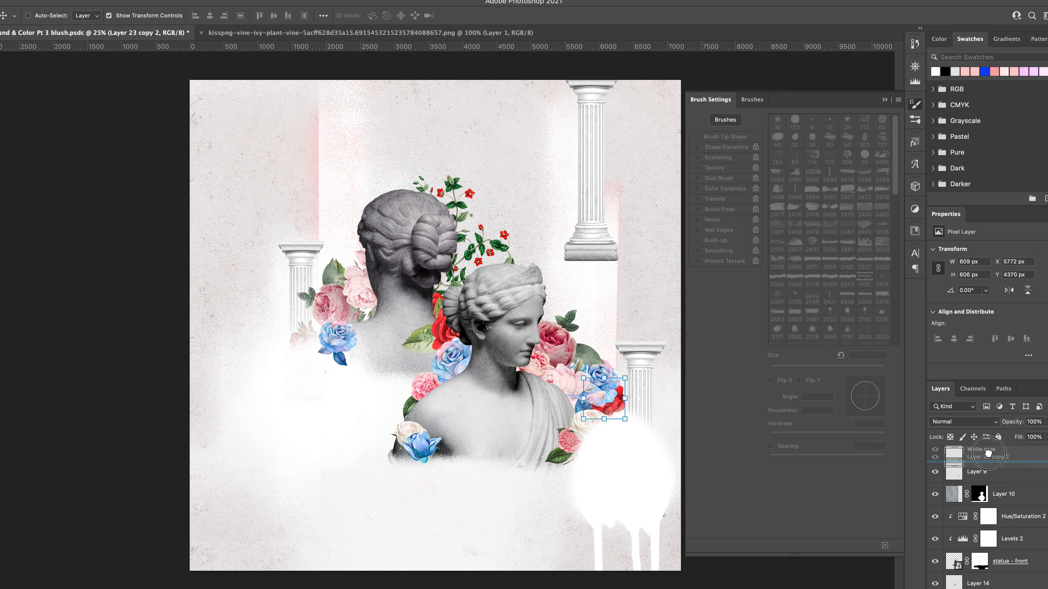
{"action": "left_click_drag", "start_coordinate": [614, 396], "coordinate": [577, 450]}
- Duplicate the red rose, lower the copy beneath the front statue and place it at the statue's right shoulder
{"action": "key", "text": "super+j"}
{"action": "scroll", "coordinate": [995, 496], "scroll_direction": "down", "scroll_amount": 3}
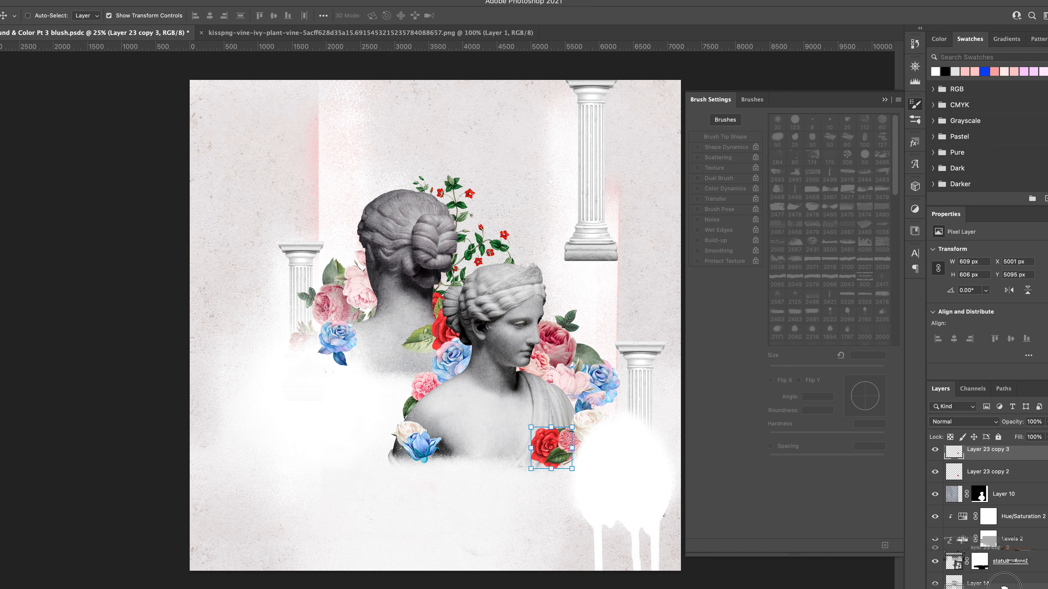
{"action": "left_click_drag", "start_coordinate": [994, 453], "coordinate": [994, 551]}
{"action": "left_click_drag", "start_coordinate": [556, 450], "coordinate": [574, 409]}
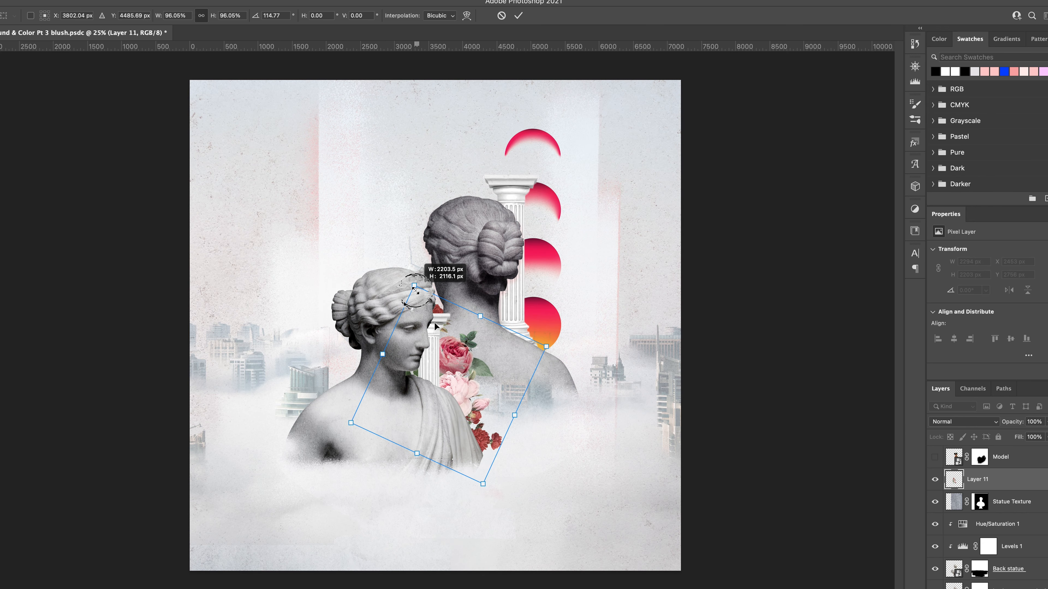
- Scale the Layer 11 rose cluster to about 96%, rotate it about 115° between the statues and show the Rose leaf layer
{"action": "left_click_drag", "start_coordinate": [460, 332], "coordinate": [461, 348]}
{"action": "scroll", "coordinate": [933, 488], "scroll_direction": "up", "scroll_amount": 1}
{"action": "left_click", "coordinate": [935, 461]}
{"action": "left_click", "coordinate": [935, 461]}
{"action": "left_click", "coordinate": [935, 484]}
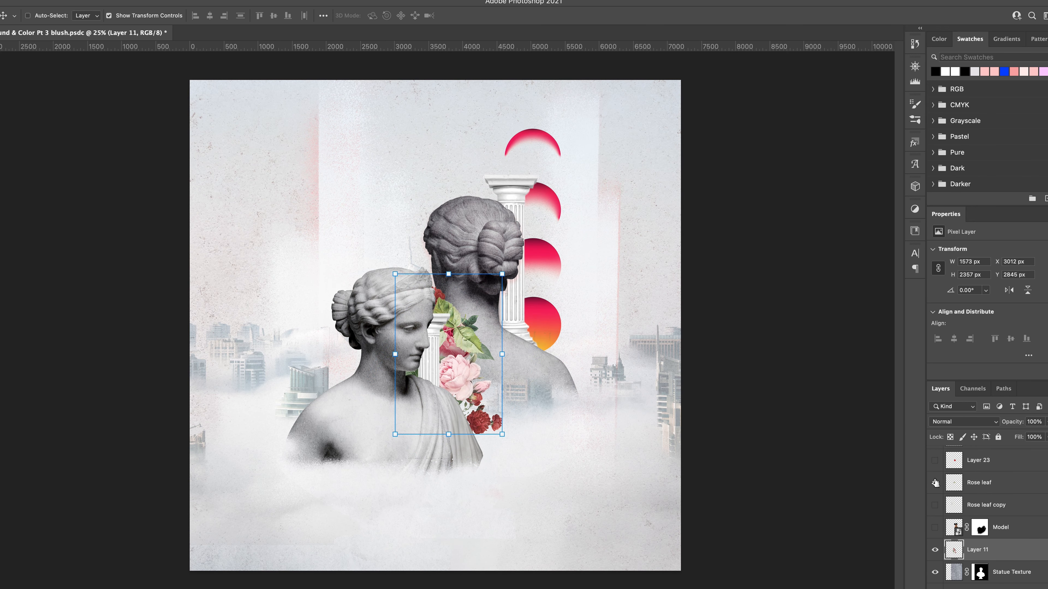
{"action": "left_click", "coordinate": [997, 484]}
- Show the red rose on Layer 23 copy 3 and place it behind the front statue's head
{"action": "scroll", "coordinate": [936, 486], "scroll_direction": "up", "scroll_amount": 5}
{"action": "left_click", "coordinate": [936, 487]}
{"action": "left_click", "coordinate": [572, 408], "text": "super"}
{"action": "left_click_drag", "start_coordinate": [573, 411], "coordinate": [507, 310]}
{"action": "scroll", "coordinate": [989, 521], "scroll_direction": "down", "scroll_amount": 3}
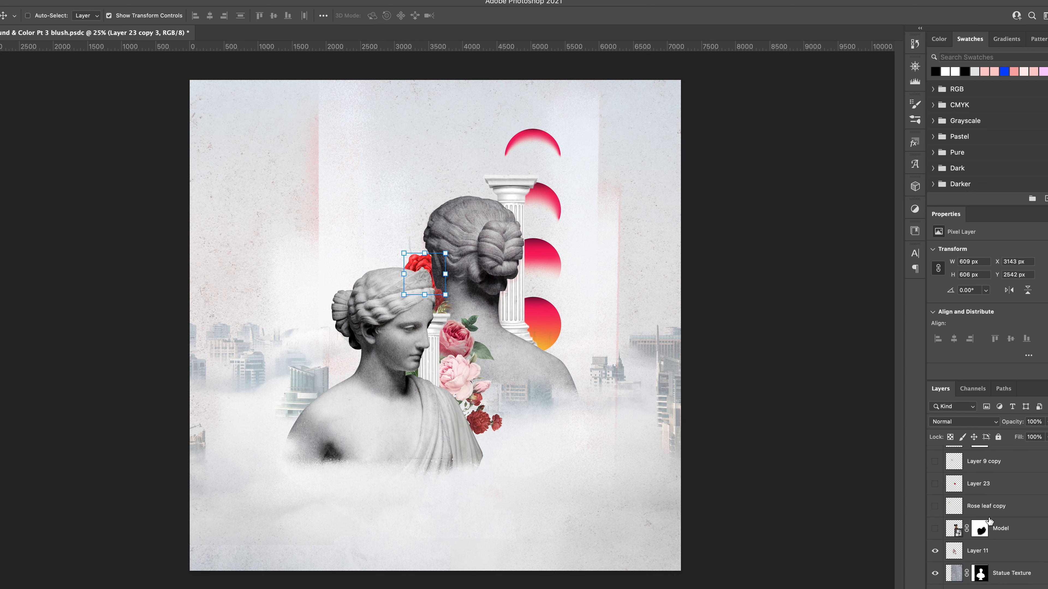
- Show the blue rose on Layer 14 and transform it into place above the red rose, behind the back statue's head
{"action": "left_click_drag", "start_coordinate": [250, 331], "coordinate": [370, 338]}
{"action": "key", "text": "super+z"}
{"action": "scroll", "coordinate": [1007, 521], "scroll_direction": "down", "scroll_amount": 3}
{"action": "left_click", "coordinate": [1007, 520]}
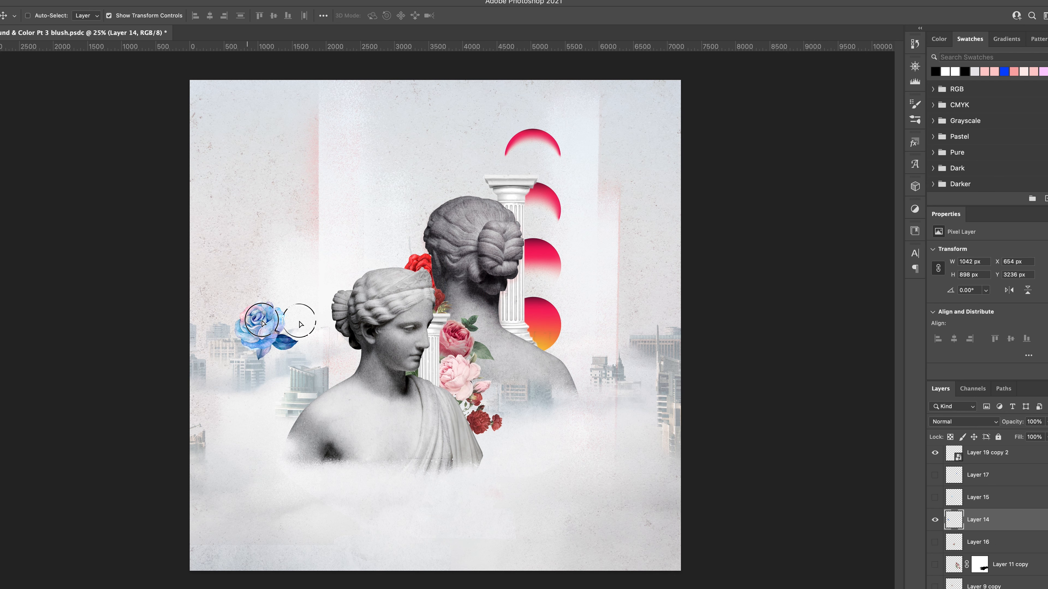
{"action": "left_click_drag", "start_coordinate": [303, 321], "coordinate": [529, 422]}
{"action": "left_click_drag", "start_coordinate": [452, 393], "coordinate": [512, 387]}
{"action": "left_click_drag", "start_coordinate": [497, 431], "coordinate": [419, 243]}
{"action": "key", "text": "Return"}
- Show the white rose on Layer 18, move its layer beneath Layer 25 and tuck the rose above the blue rose
{"action": "scroll", "coordinate": [991, 495], "scroll_direction": "up", "scroll_amount": 10}
{"action": "left_click", "coordinate": [936, 478]}
{"action": "left_click", "coordinate": [991, 478]}
{"action": "left_click_drag", "start_coordinate": [411, 436], "coordinate": [371, 360]}
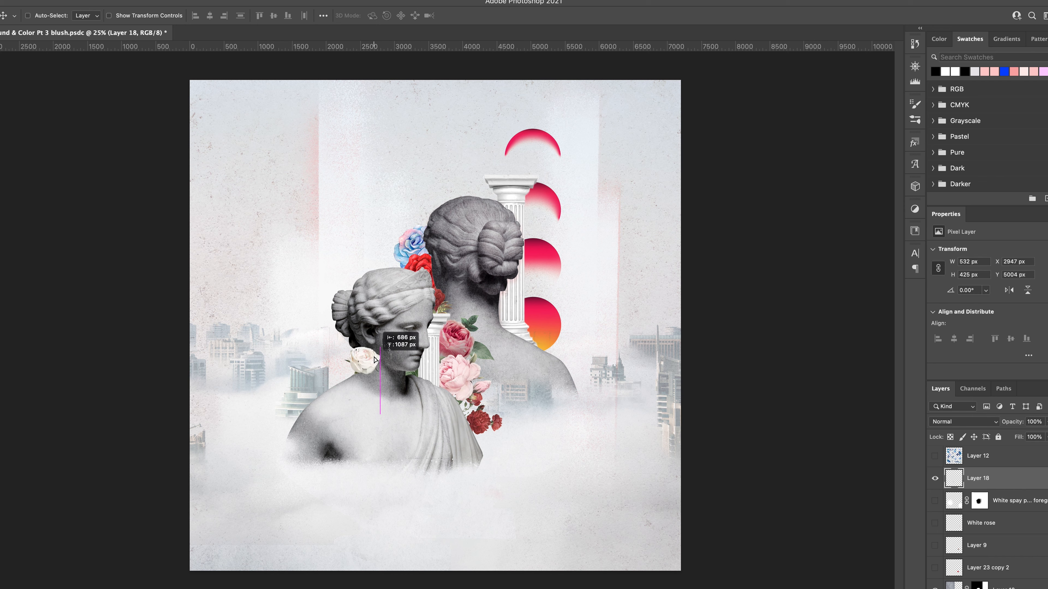
{"action": "left_click_drag", "start_coordinate": [990, 478], "coordinate": [1020, 531]}
{"action": "left_click_drag", "start_coordinate": [363, 361], "coordinate": [430, 222]}
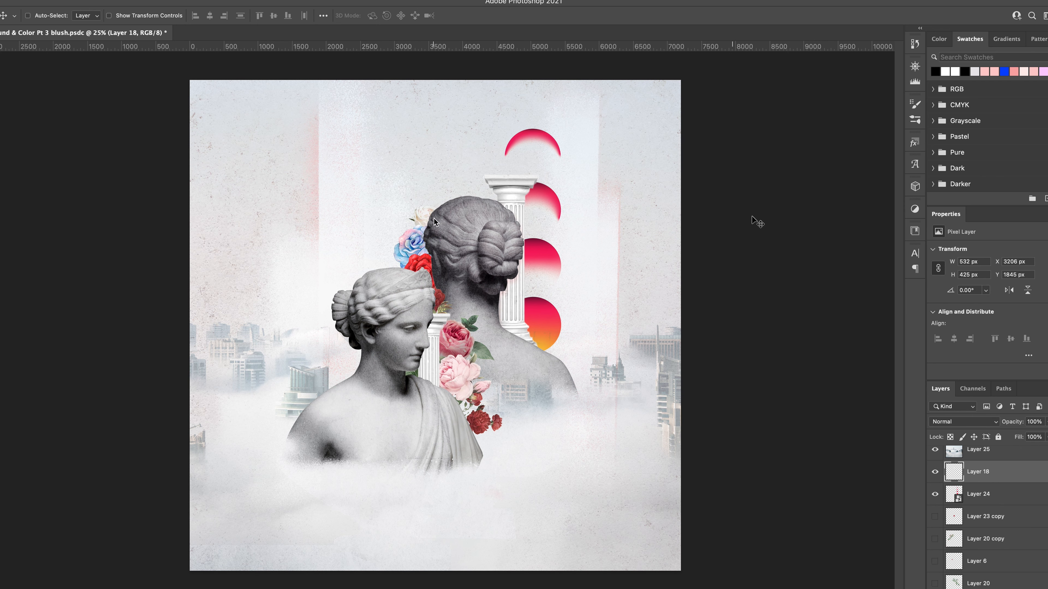
- Nudge the Layer 11 rose cluster slightly down between the two statues
{"action": "scroll", "coordinate": [1003, 495], "scroll_direction": "down", "scroll_amount": 5}
{"action": "left_click", "coordinate": [1003, 466]}
{"action": "mouse_move", "coordinate": [475, 343]}
{"action": "left_mouse_down"}
{"action": "mouse_move", "coordinate": [480, 367]}
{"action": "mouse_move", "coordinate": [476, 356]}
{"action": "left_mouse_up"}
{"action": "scroll", "coordinate": [935, 503], "scroll_direction": "up", "scroll_amount": 5}
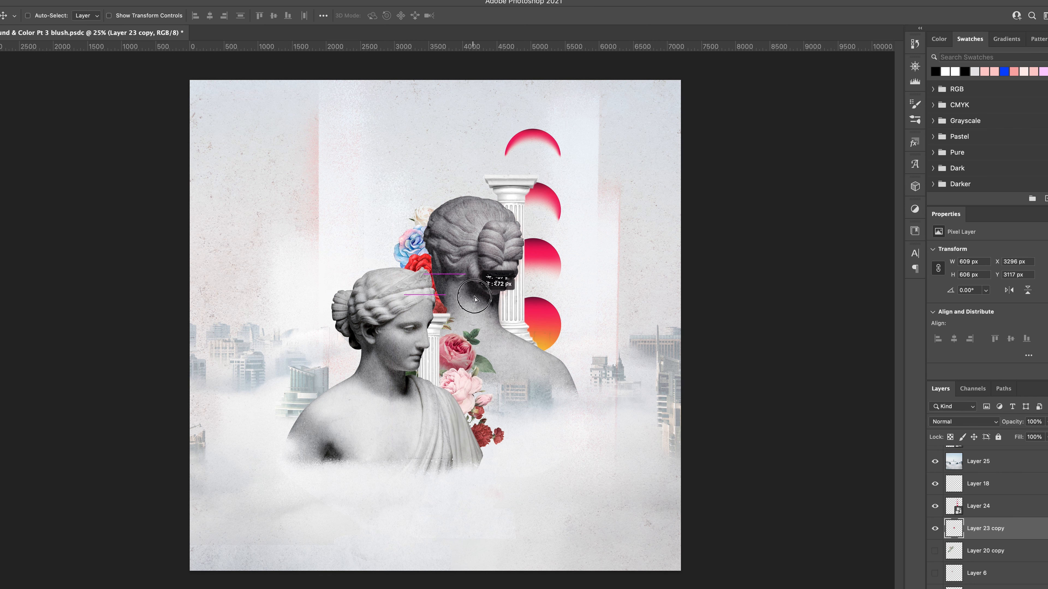